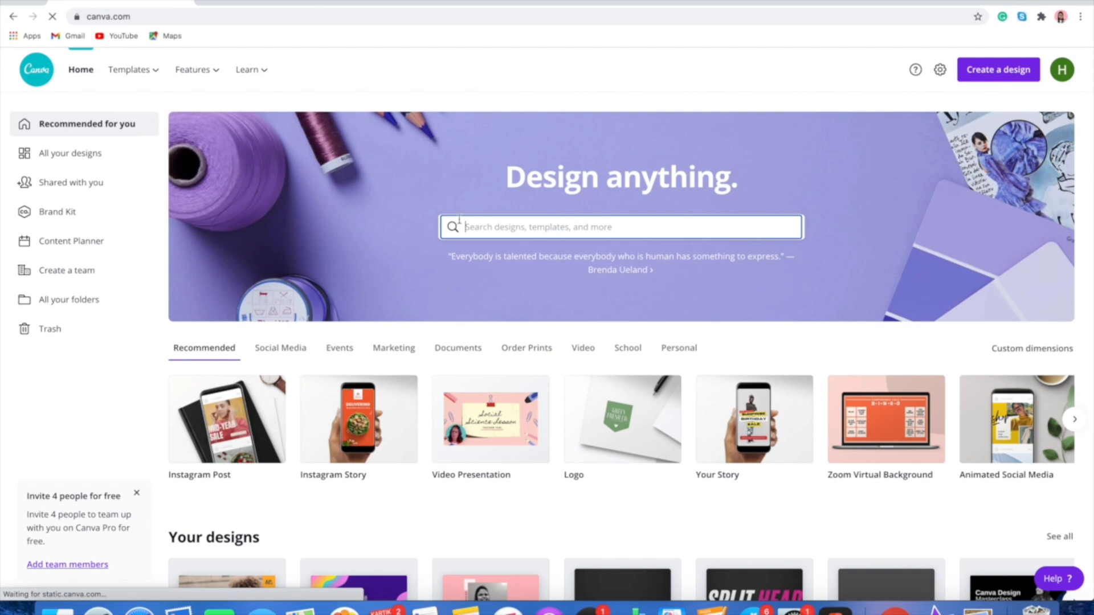
- Search 'youtube thumbnail' templates and open the Yoga for Beginners fitness template
{"action": "left_click", "coordinate": [483, 223]}
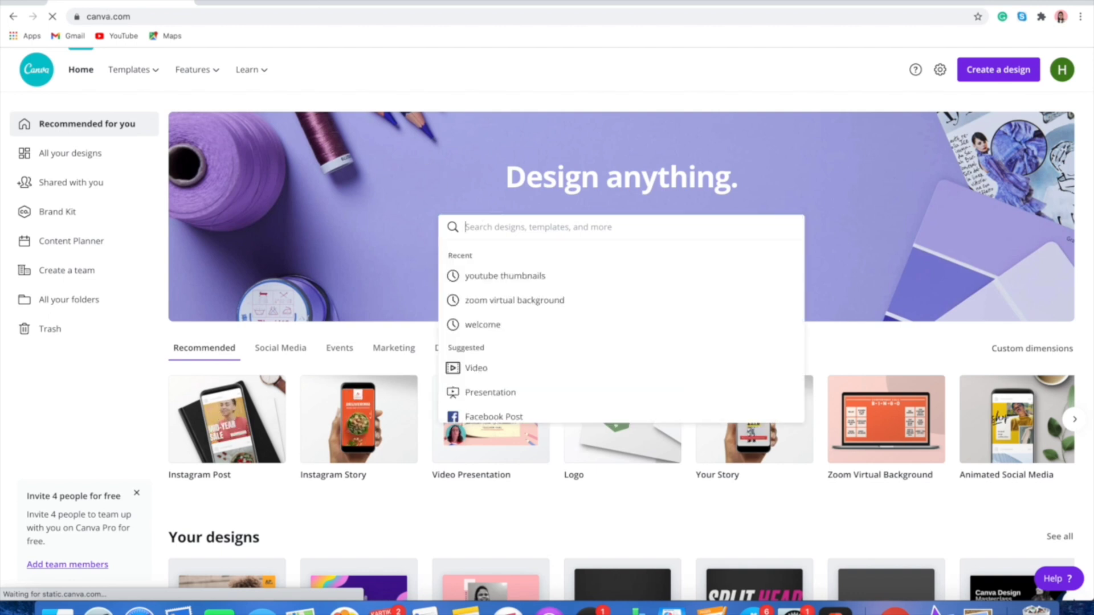
{"action": "type", "text": "youtube th"}
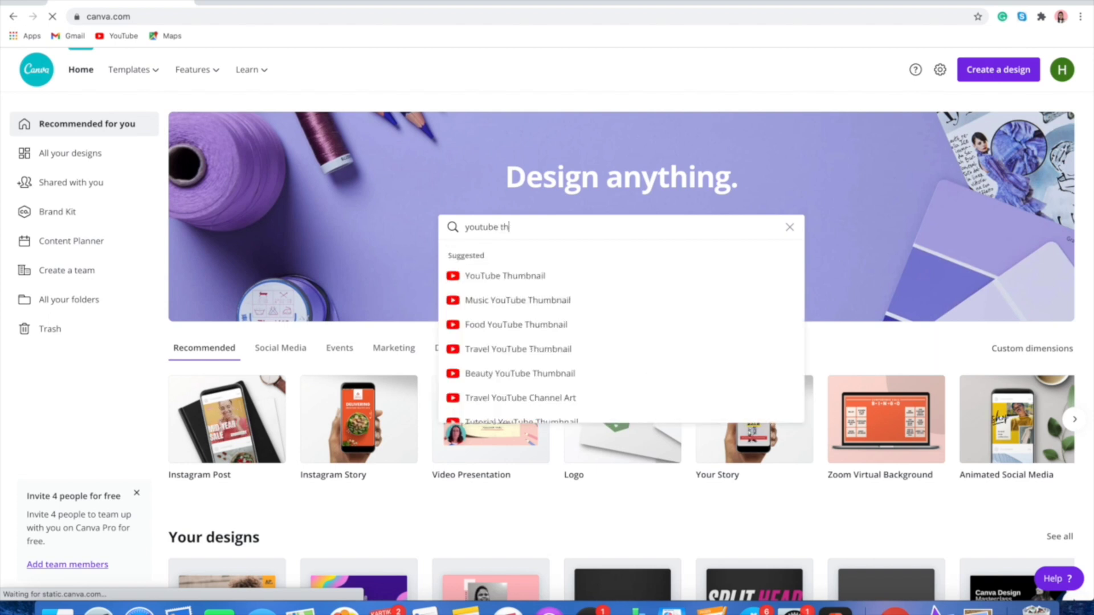
{"action": "left_click", "coordinate": [553, 283]}
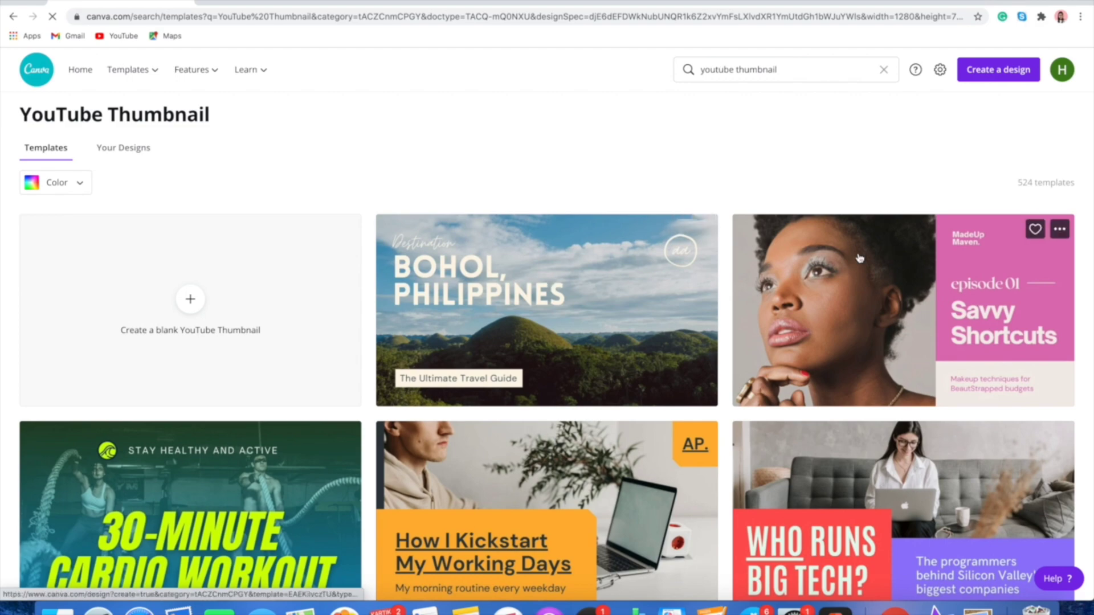
{"action": "scroll", "coordinate": [744, 330], "scroll_direction": "down", "scroll_amount": 10}
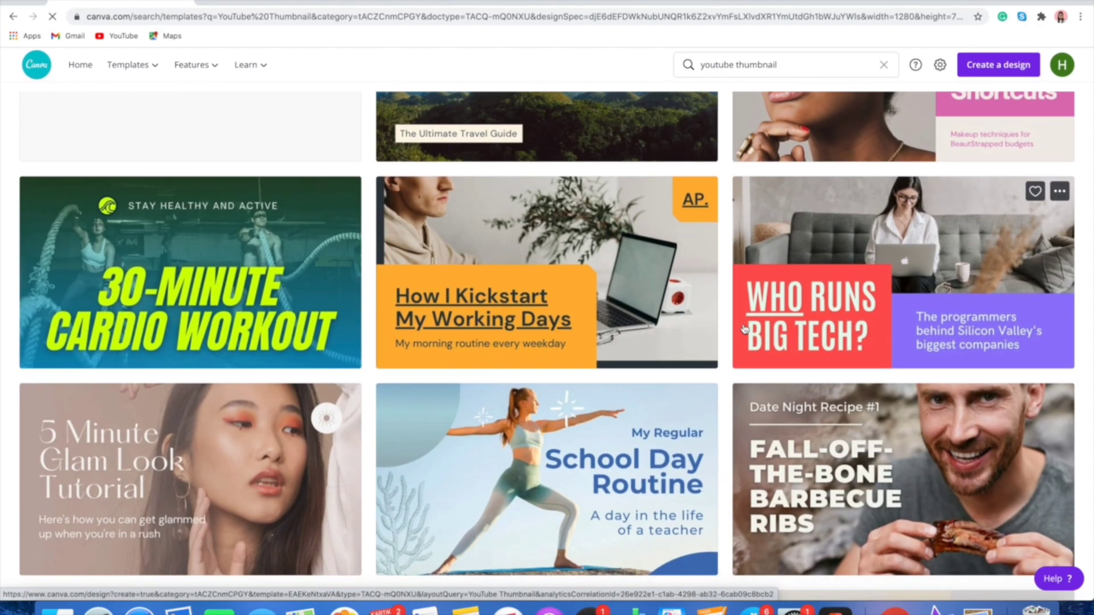
{"action": "scroll", "coordinate": [744, 329], "scroll_direction": "down", "scroll_amount": 15}
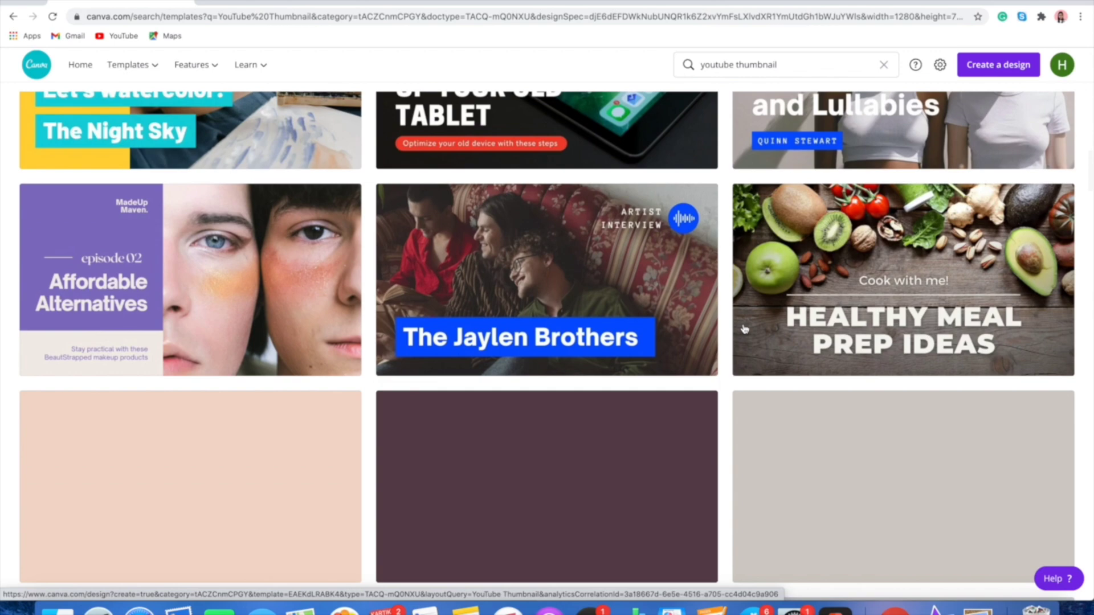
{"action": "scroll", "coordinate": [744, 329], "scroll_direction": "down", "scroll_amount": 10}
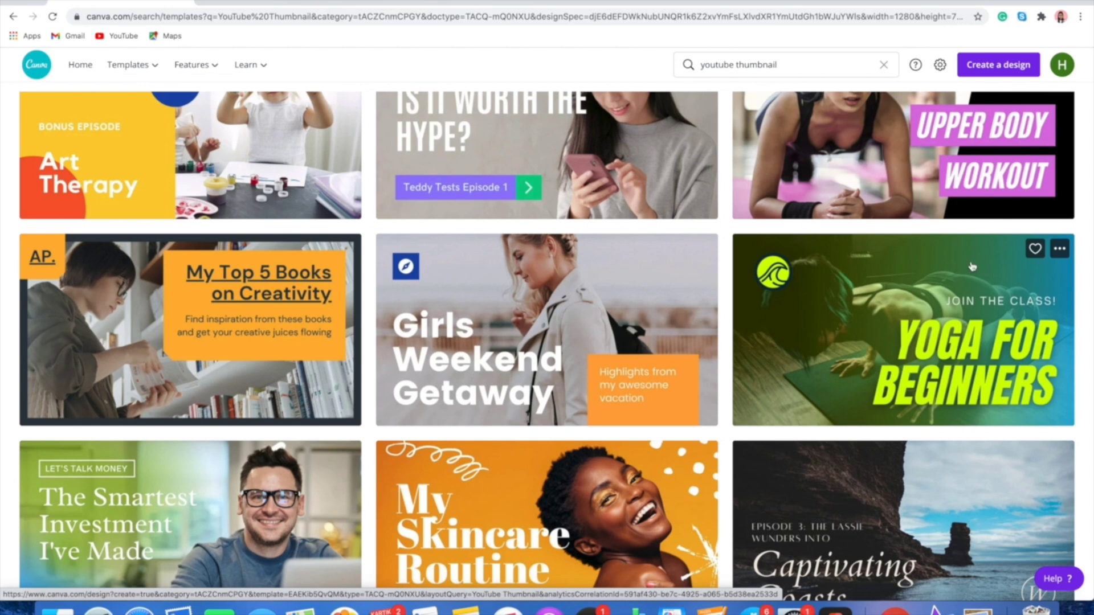
{"action": "left_click", "coordinate": [910, 312]}
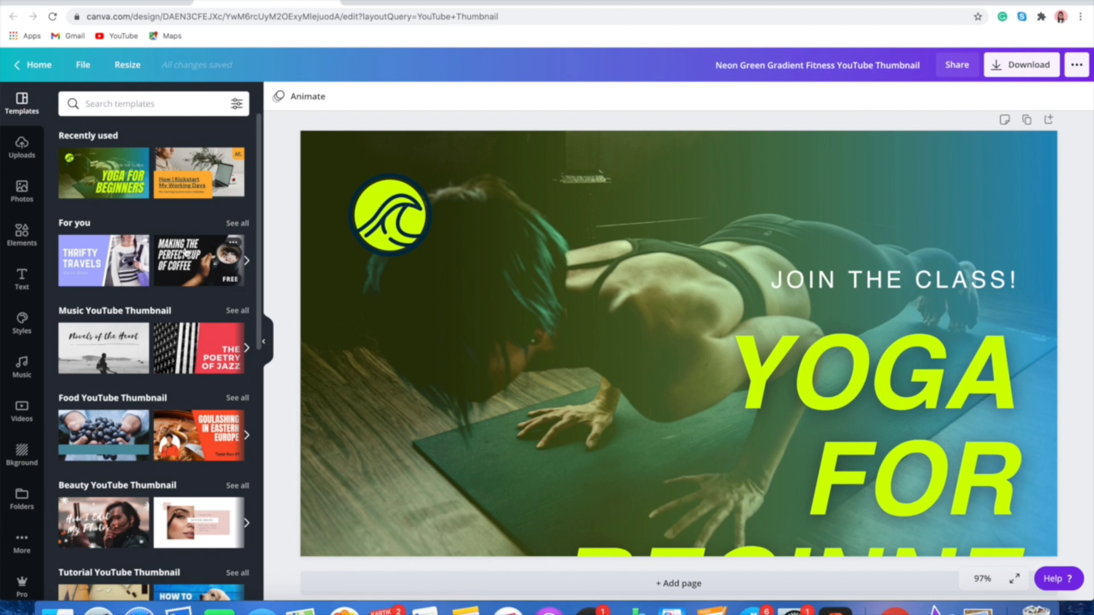
- Apply the coffee template and widen its headline so it fits on four lines
{"action": "left_click", "coordinate": [185, 252]}
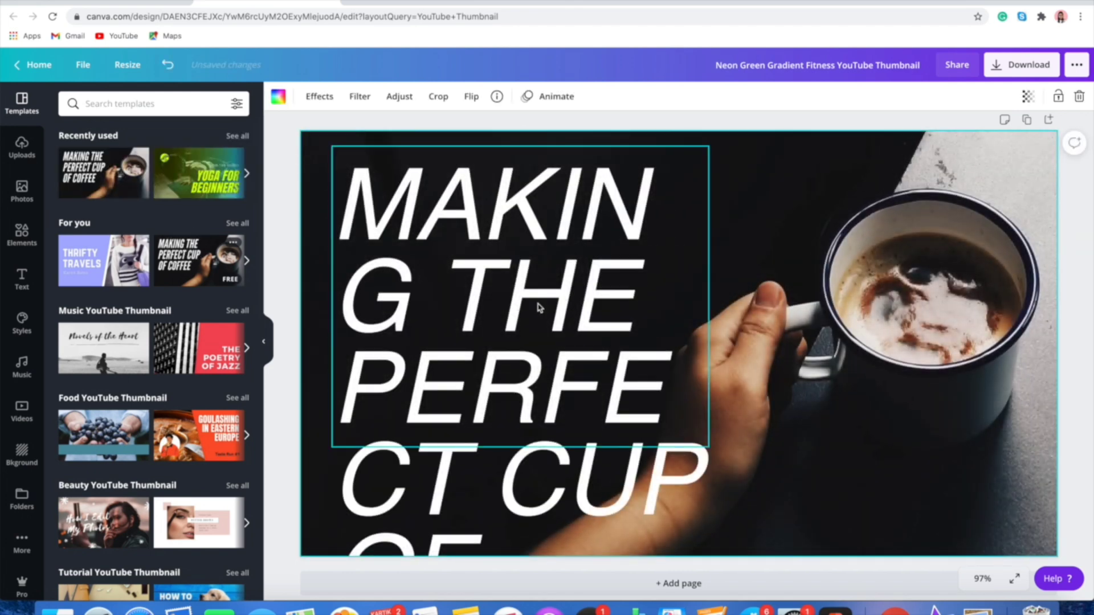
{"action": "left_click", "coordinate": [539, 335]}
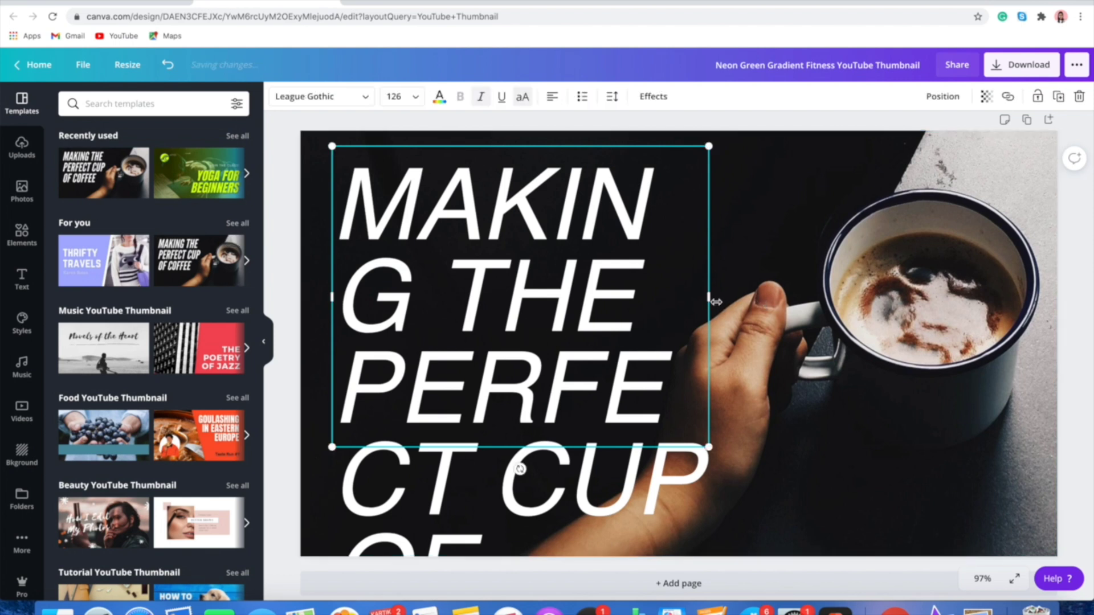
{"action": "left_click_drag", "start_coordinate": [706, 298], "coordinate": [961, 322]}
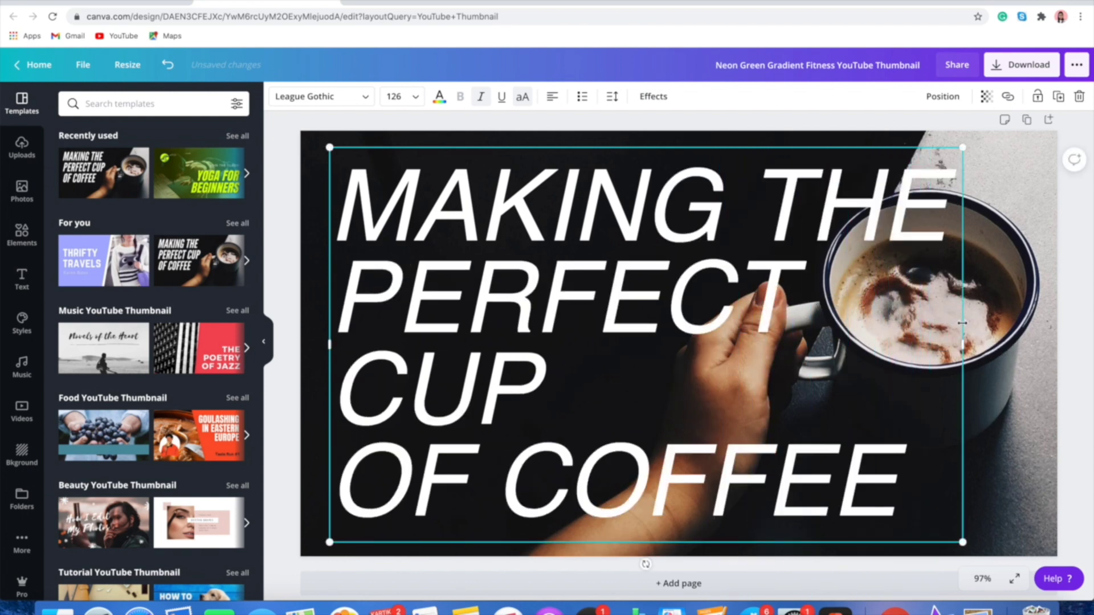
{"action": "mouse_move", "coordinate": [203, 190]}
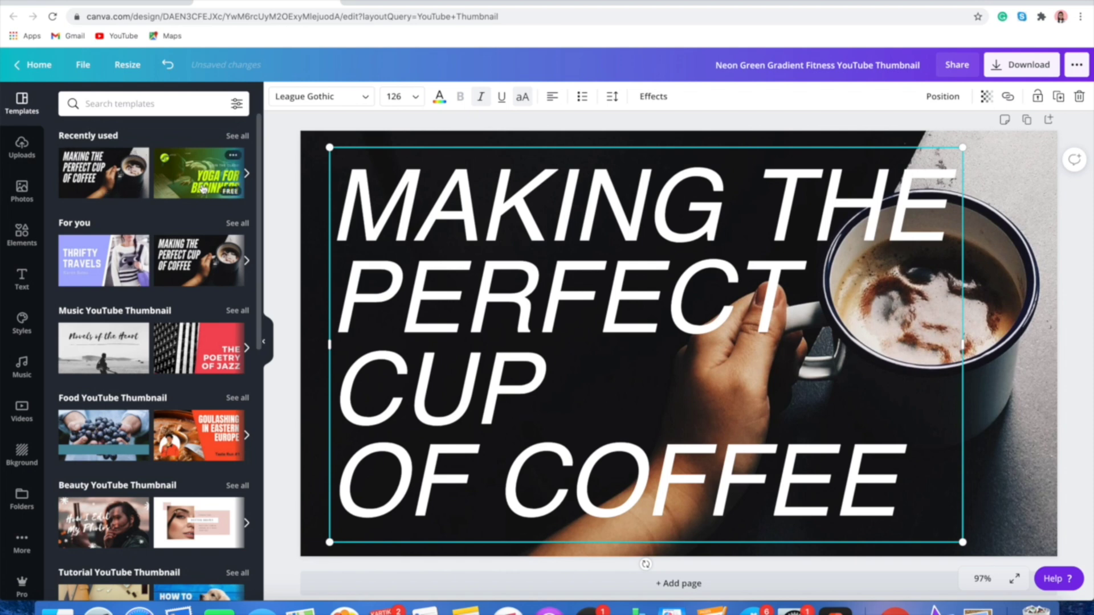
- Switch the design back to the Yoga for Beginners template
{"action": "left_click", "coordinate": [203, 190]}
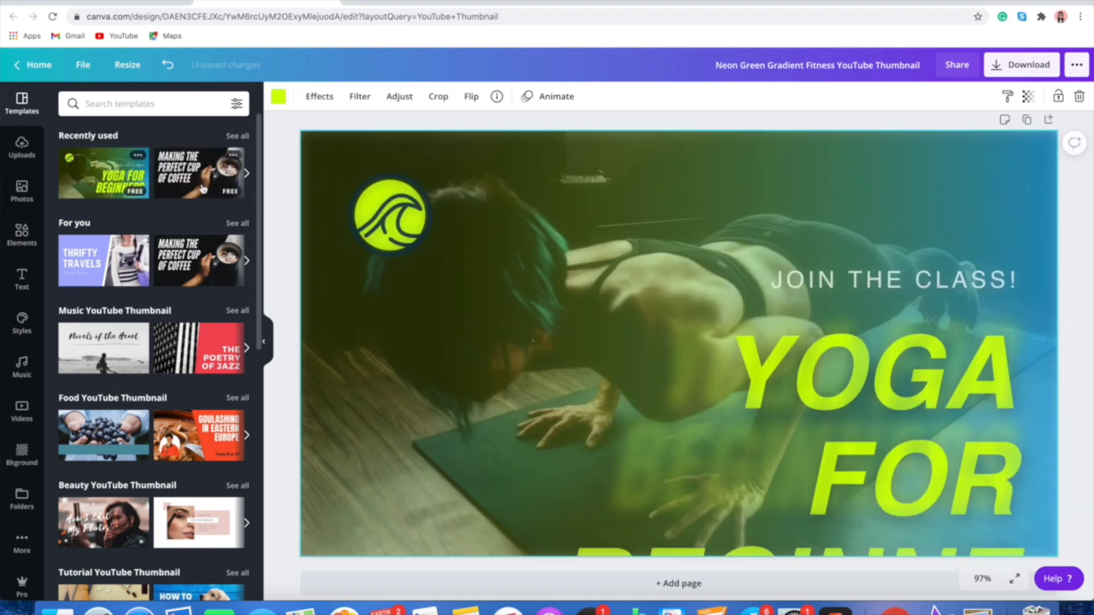
{"action": "scroll", "coordinate": [129, 291], "scroll_direction": "down", "scroll_amount": 5}
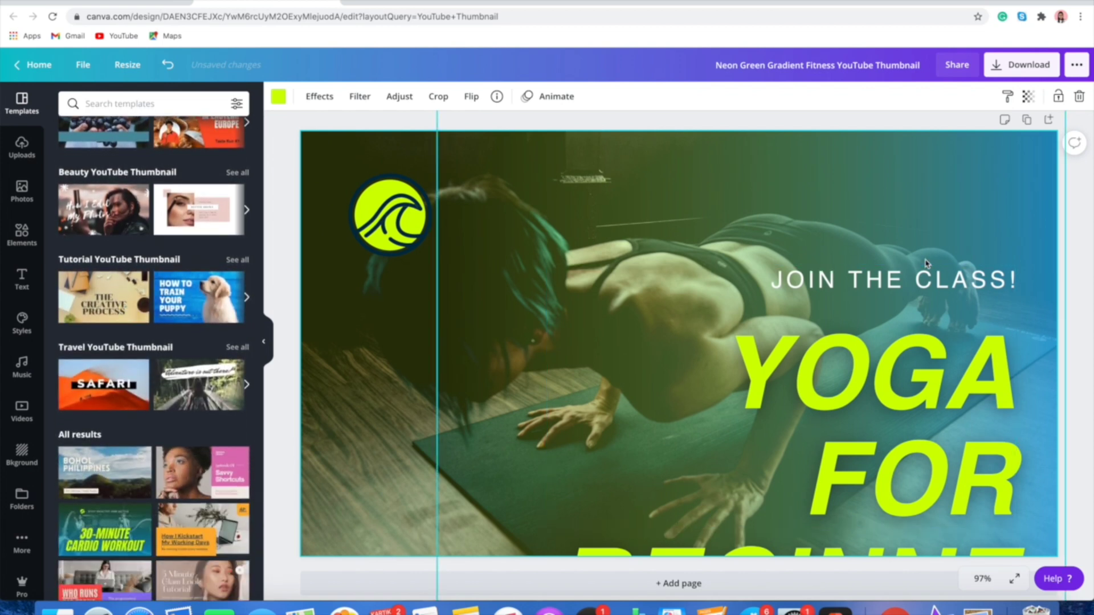
{"action": "left_click", "coordinate": [898, 285]}
{"action": "left_click", "coordinate": [897, 282]}
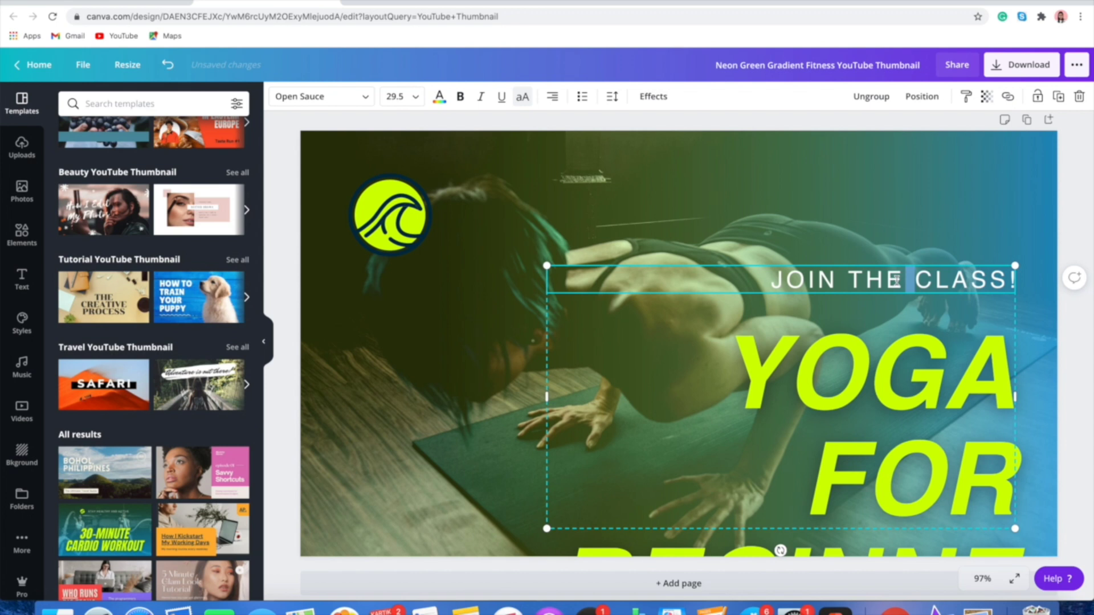
{"action": "type", "text": "H"}
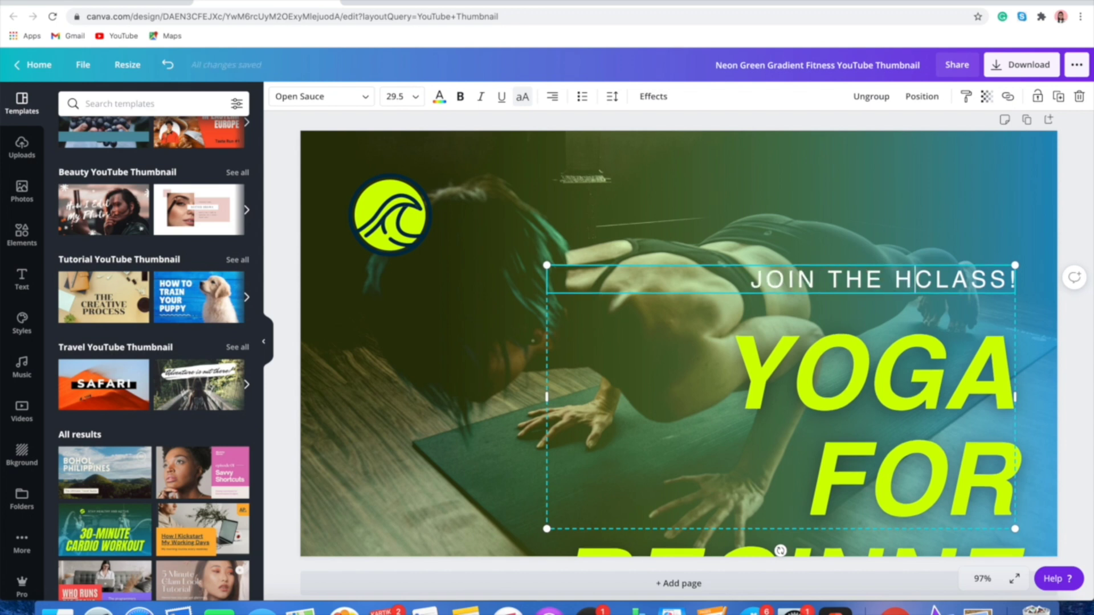
- Replace YOGA with DESIGN and widen the heading box to the left
{"action": "left_click", "coordinate": [929, 397]}
{"action": "double_click", "coordinate": [929, 397]}
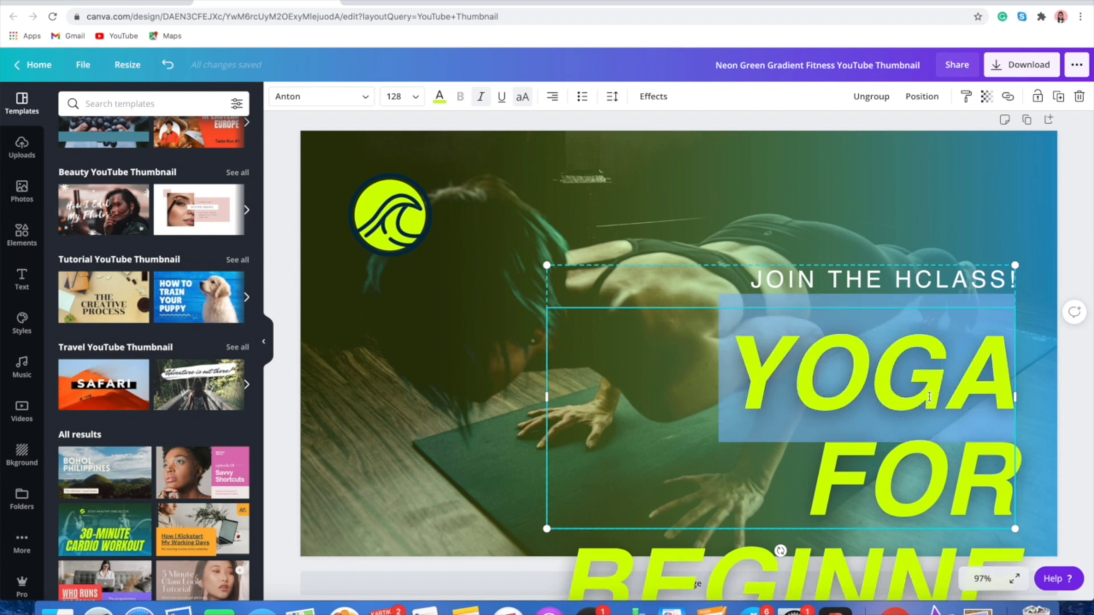
{"action": "type", "text": "DESI"}
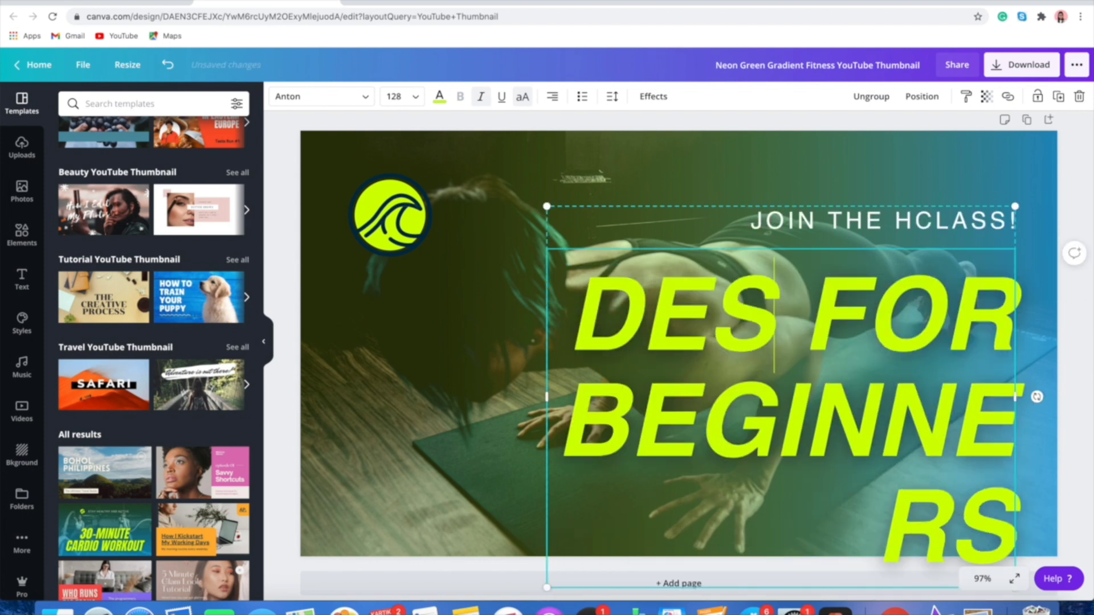
{"action": "type", "text": "GH"}
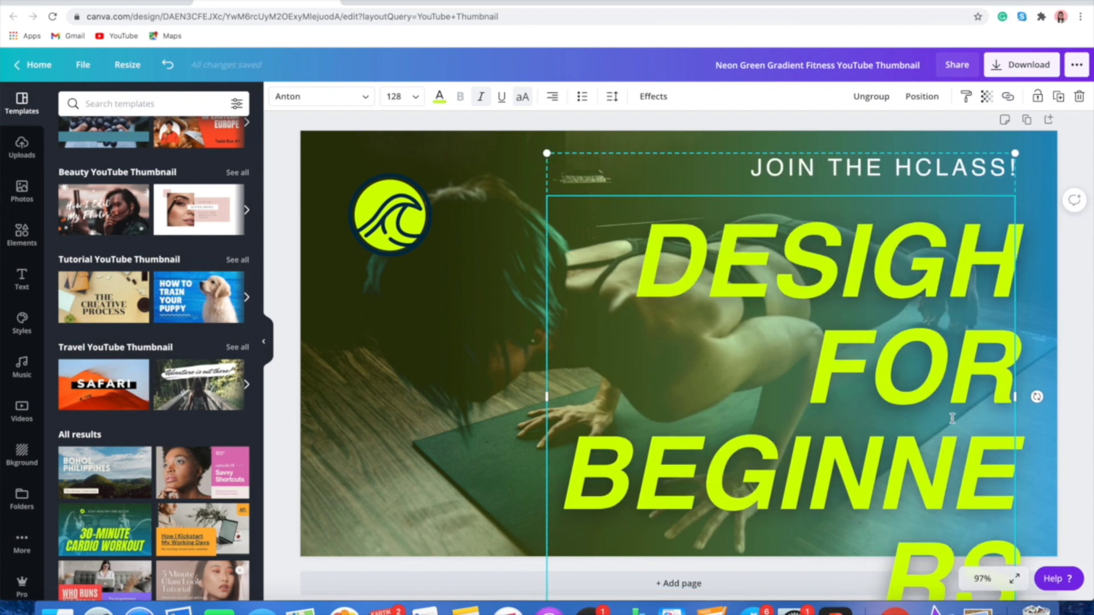
{"action": "key", "text": "BackSpace"}
{"action": "type", "text": "N"}
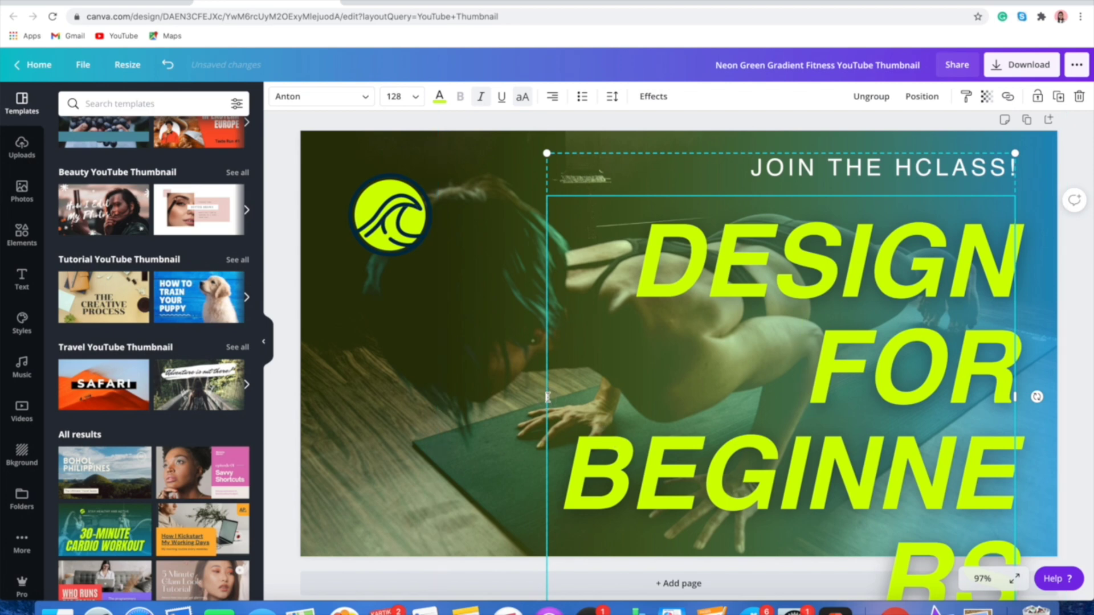
{"action": "left_click_drag", "start_coordinate": [540, 397], "coordinate": [382, 413]}
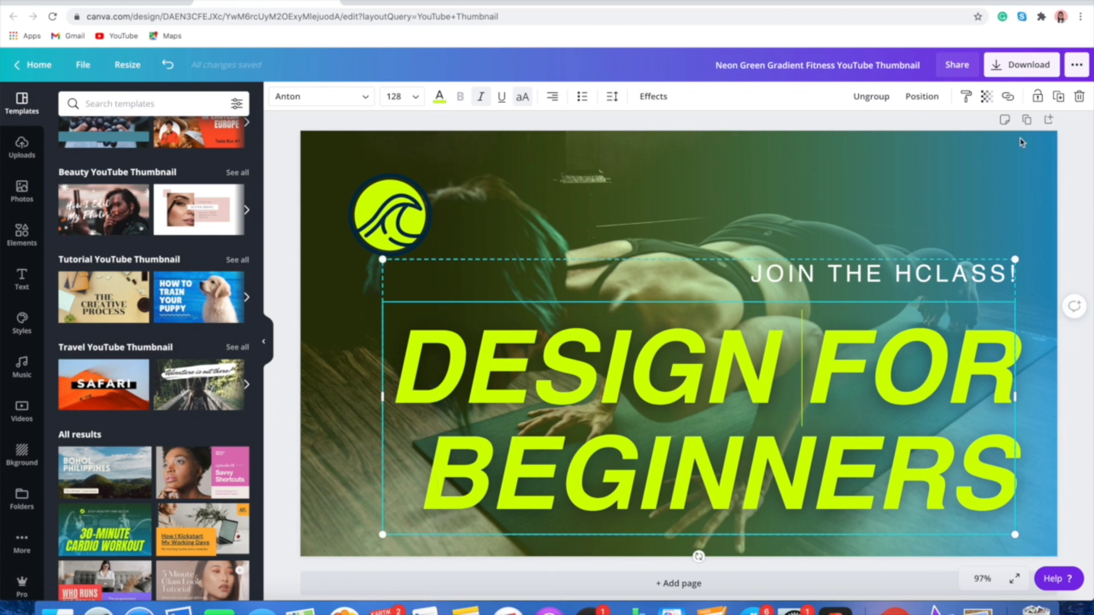
{"action": "left_click", "coordinate": [1000, 159]}
- Remove the stray H so the top line reads JOIN THE CLASS! again
{"action": "double_click", "coordinate": [893, 274]}
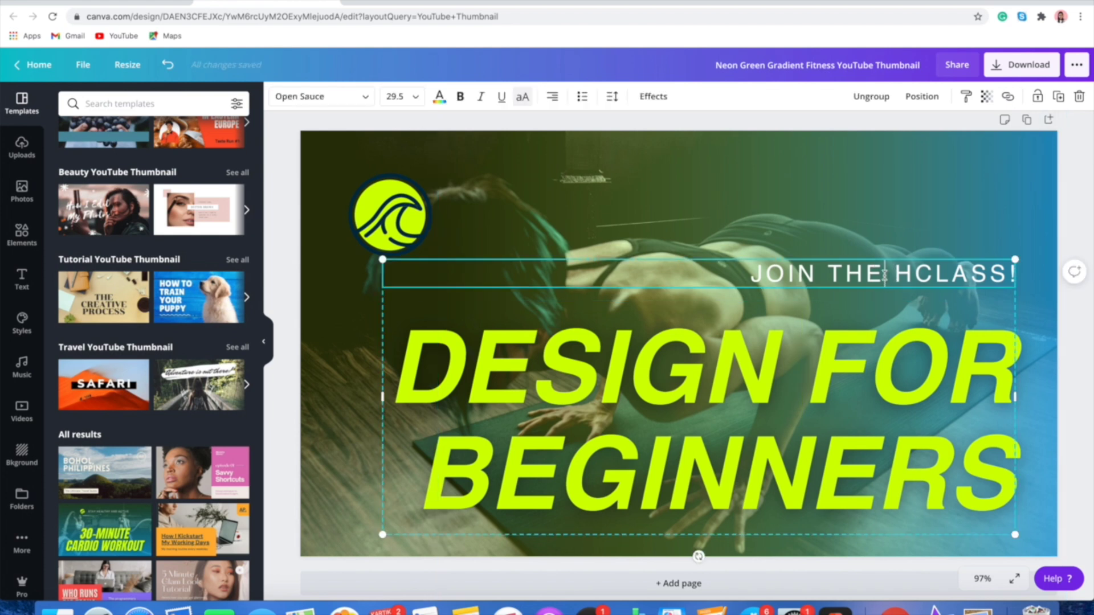
{"action": "key", "text": "Delete"}
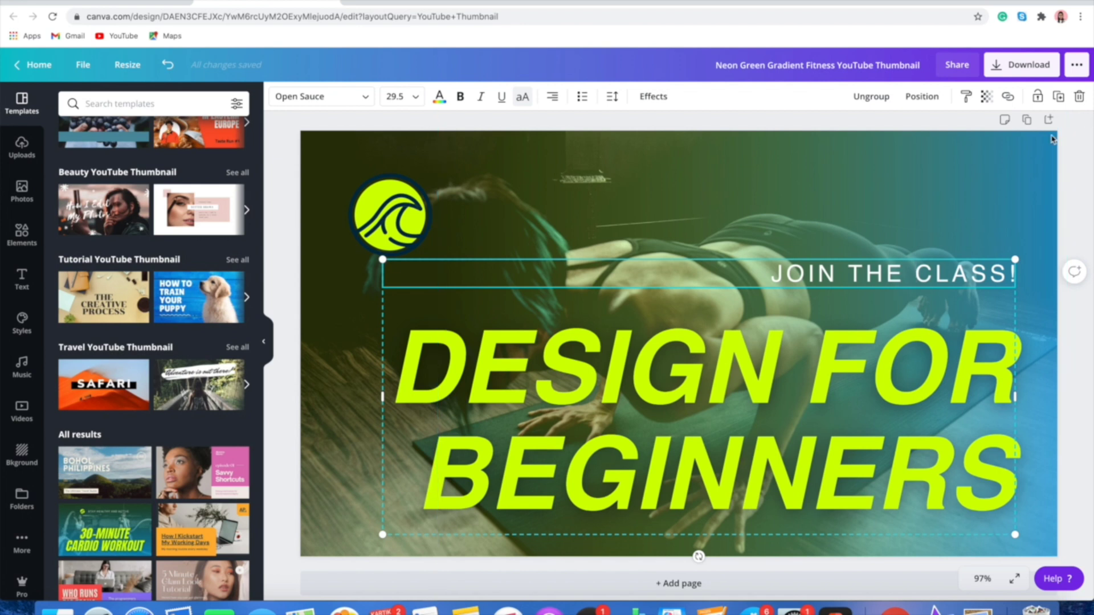
{"action": "left_click", "coordinate": [981, 164]}
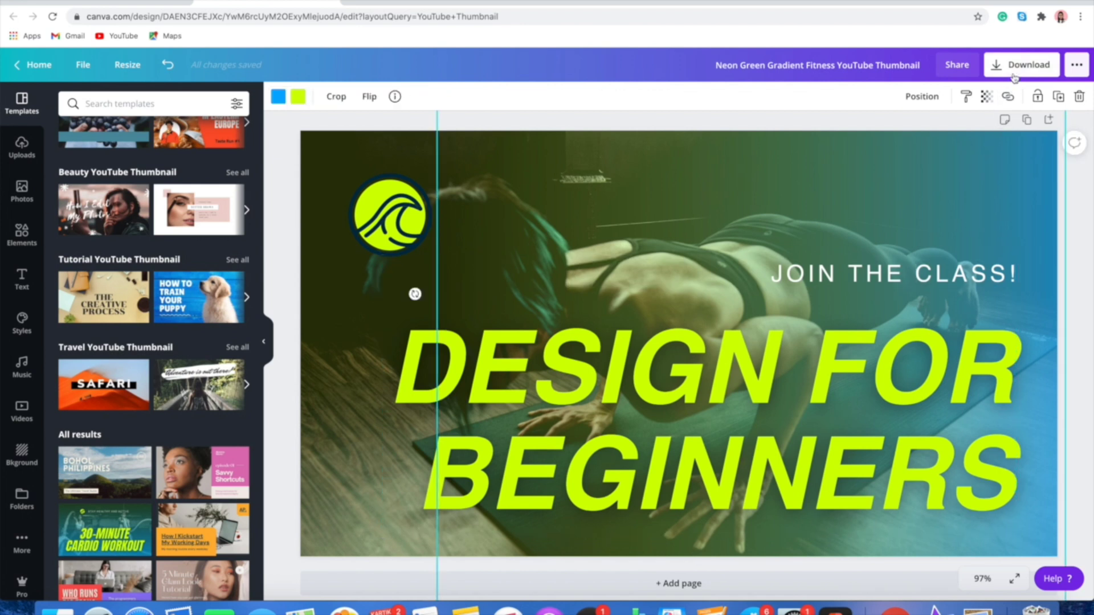
- Download the DESIGN FOR BEGINNERS thumbnail as a PNG file and close the confirmation
{"action": "left_click", "coordinate": [1029, 64]}
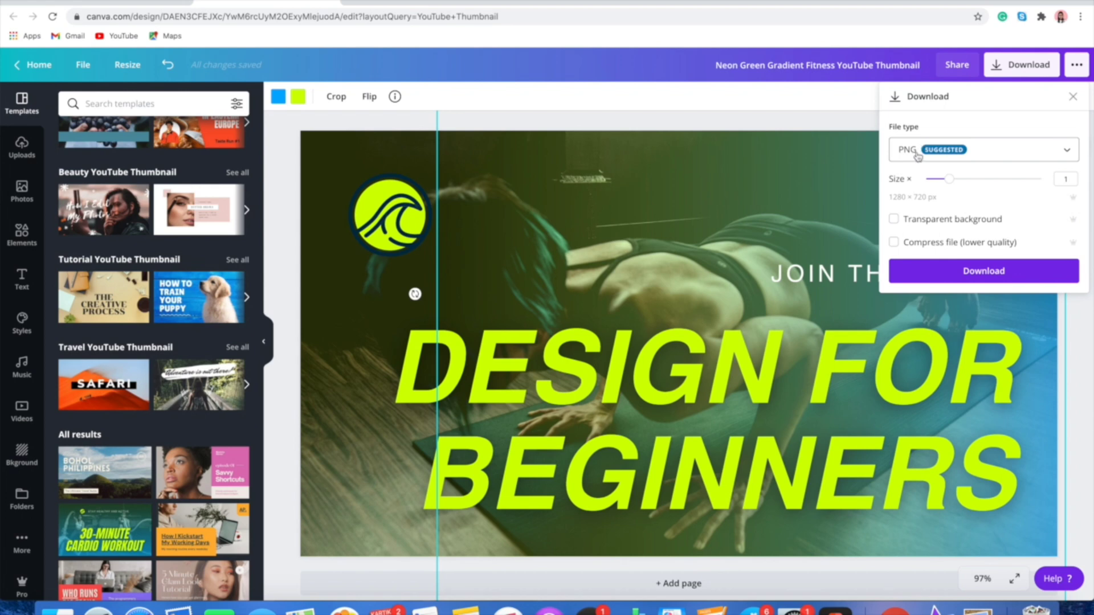
{"action": "left_click", "coordinate": [960, 271]}
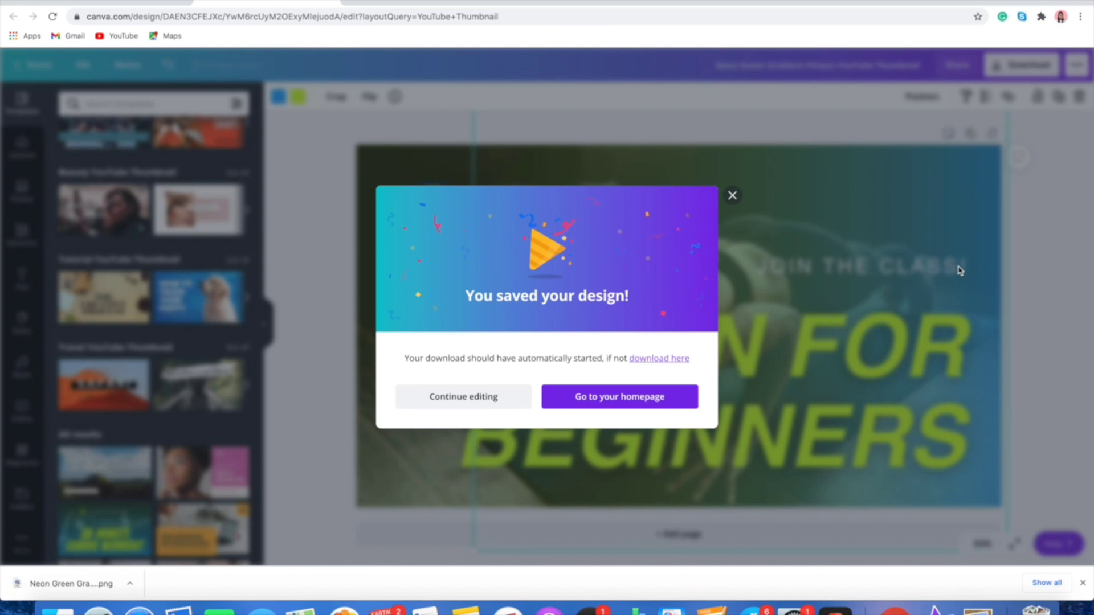
{"action": "left_click", "coordinate": [734, 197]}
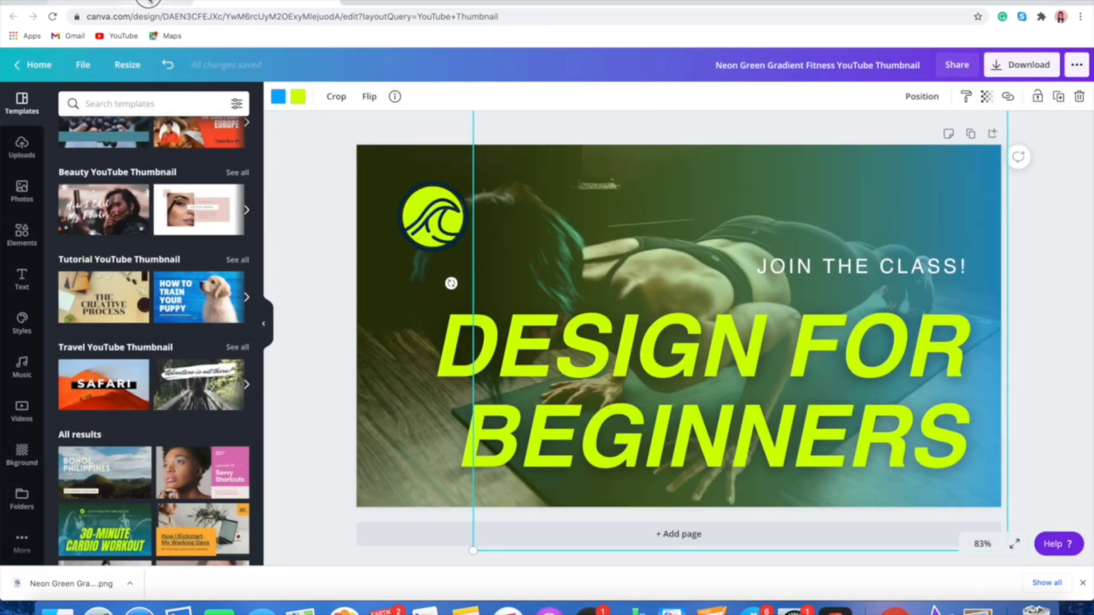
{"action": "left_click", "coordinate": [150, 2]}
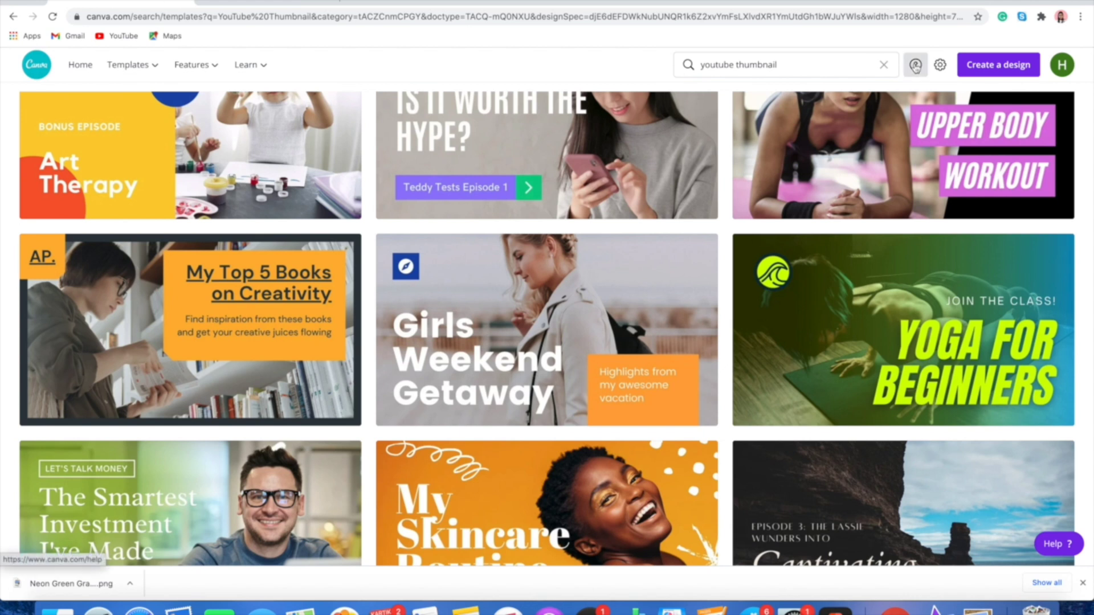
- Create a new YouTube Thumbnail design, opening the pink and purple sporty gradient template
{"action": "left_click", "coordinate": [1001, 67]}
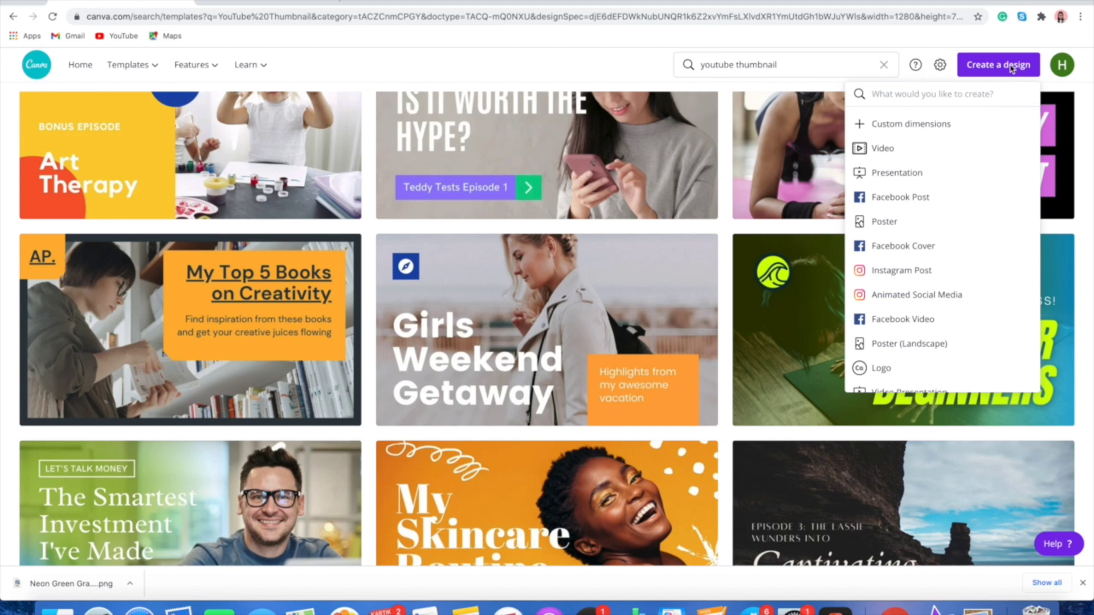
{"action": "type", "text": "yout"}
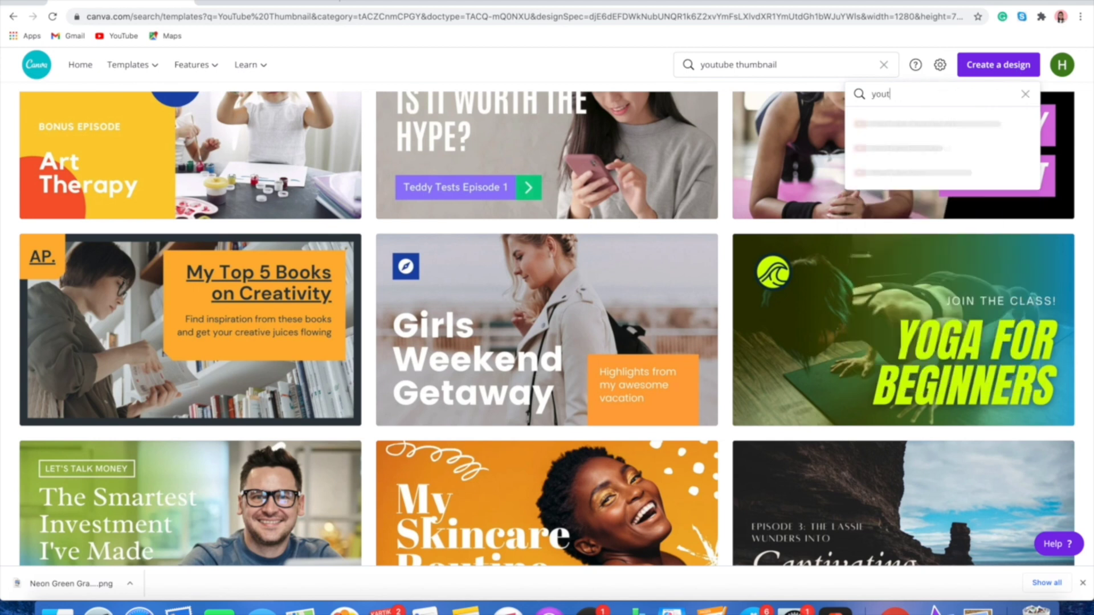
{"action": "left_click", "coordinate": [936, 199]}
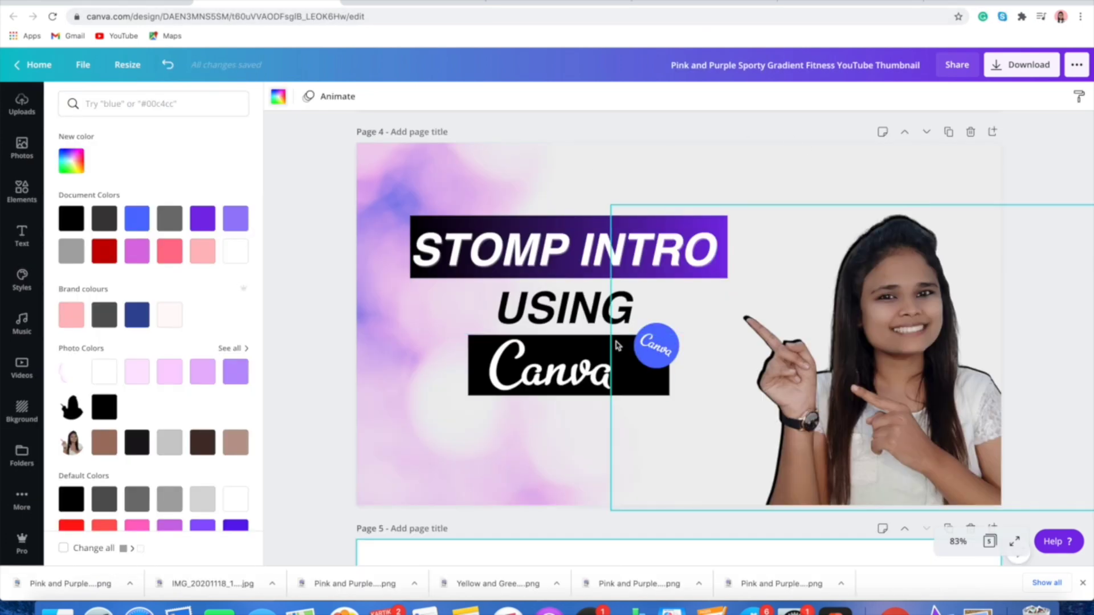
- Scroll back up to the finished Page 4 design and open the Elements library
{"action": "scroll", "coordinate": [615, 345], "scroll_direction": "down", "scroll_amount": 7}
{"action": "scroll", "coordinate": [613, 346], "scroll_direction": "up", "scroll_amount": 3}
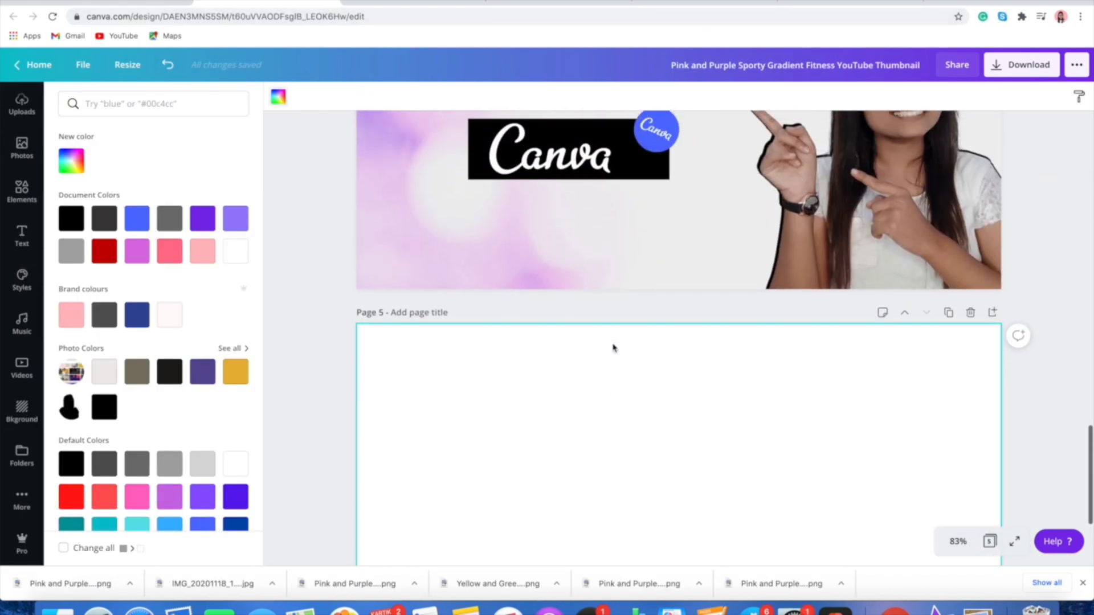
{"action": "scroll", "coordinate": [613, 347], "scroll_direction": "up", "scroll_amount": 4}
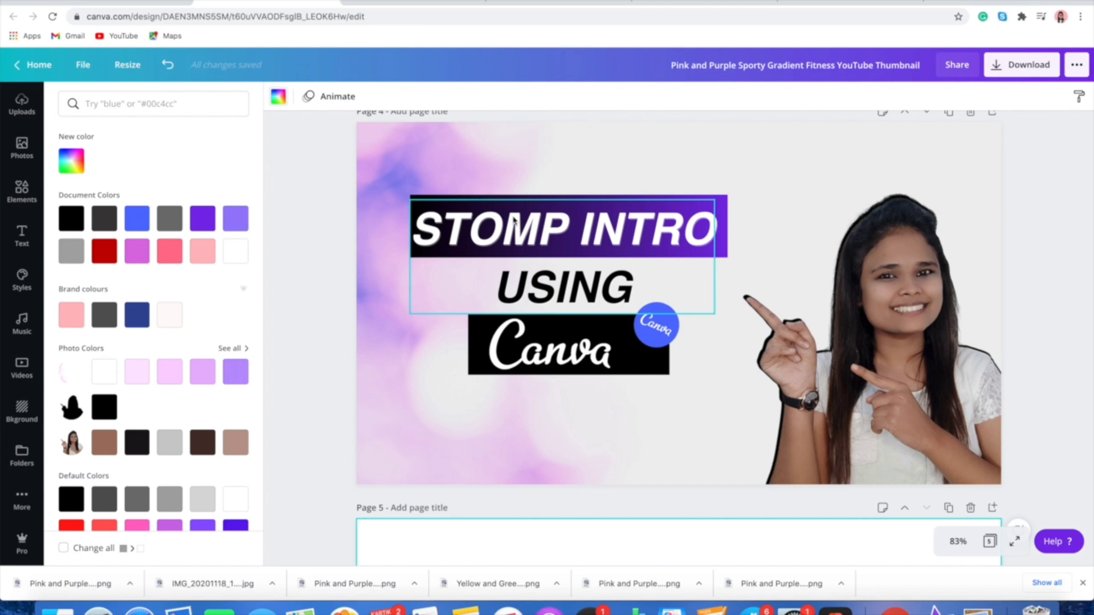
{"action": "left_click", "coordinate": [22, 191]}
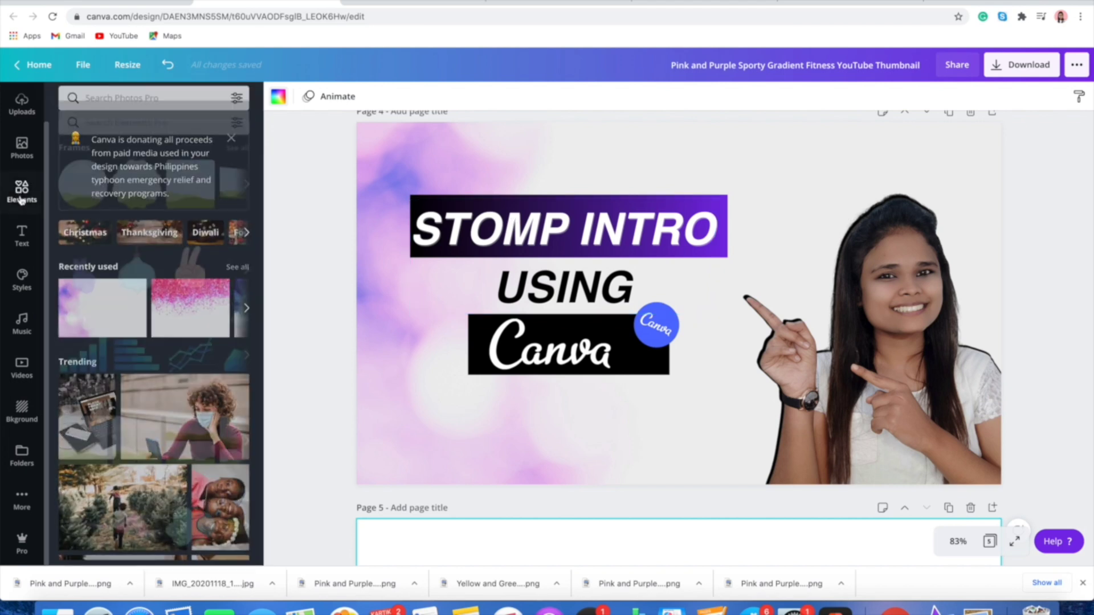
- Search the Elements library for 'gradient' graphics
{"action": "scroll", "coordinate": [118, 131], "scroll_direction": "down", "scroll_amount": 5}
{"action": "left_click", "coordinate": [124, 104]}
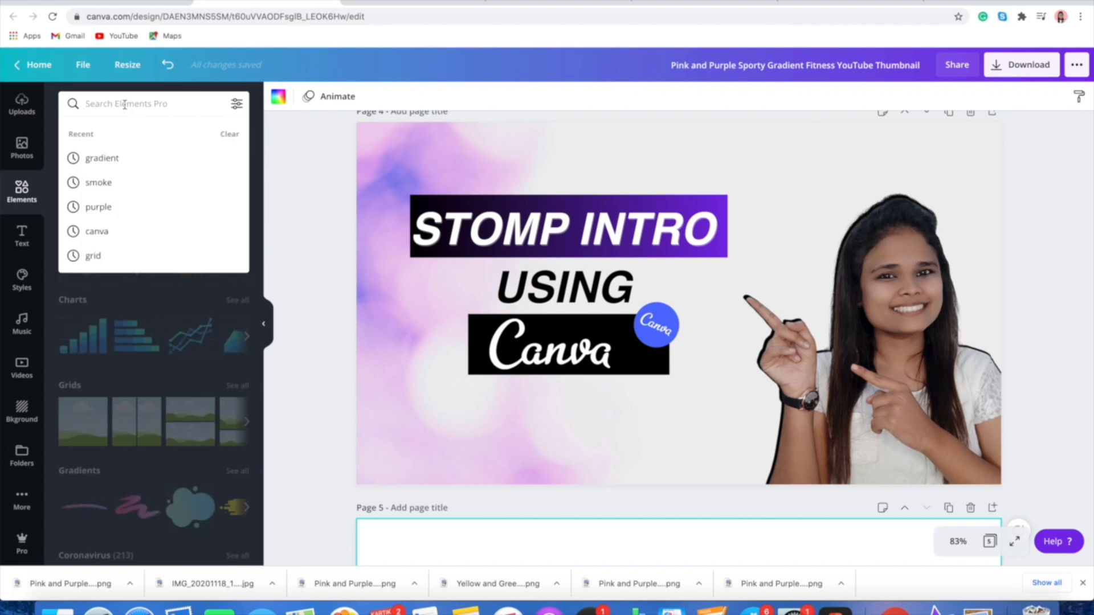
{"action": "type", "text": "gradie"}
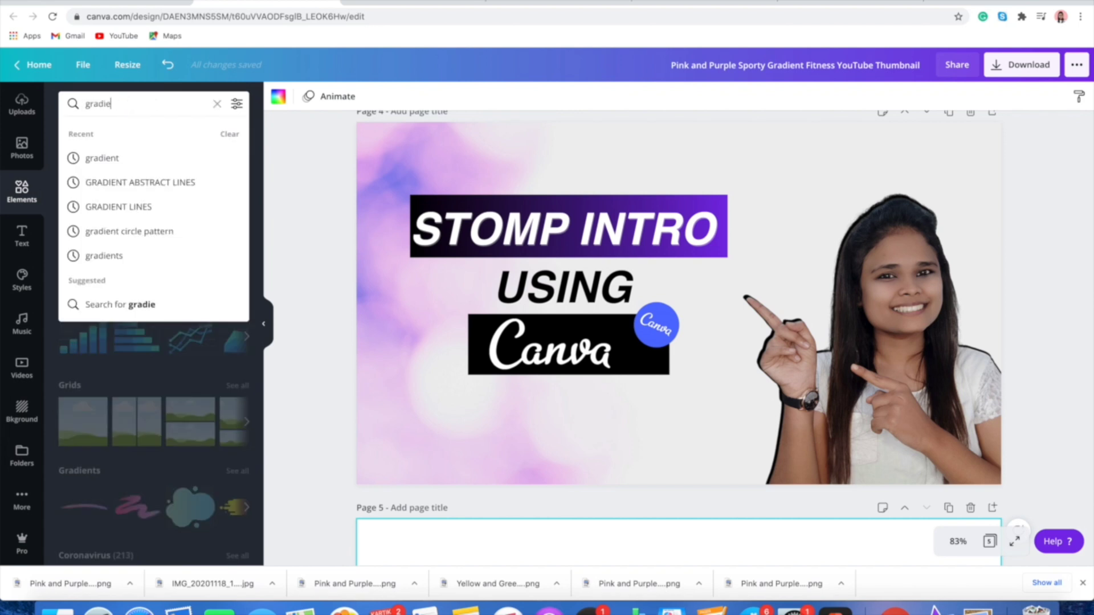
{"action": "type", "text": "nt"}
{"action": "key", "text": "Return"}
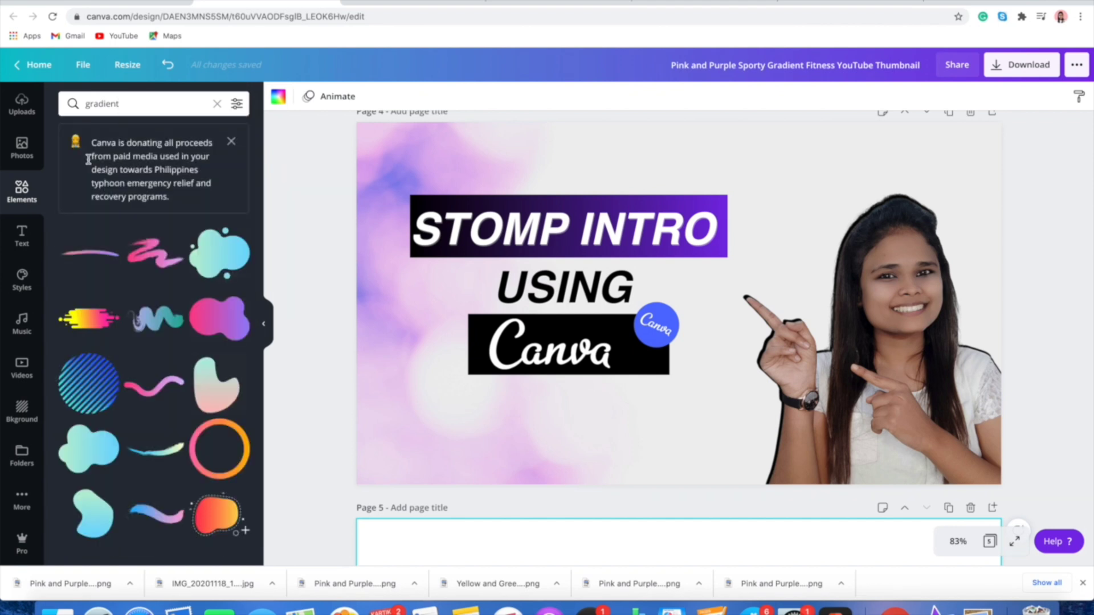
{"action": "scroll", "coordinate": [154, 450], "scroll_direction": "down", "scroll_amount": 3}
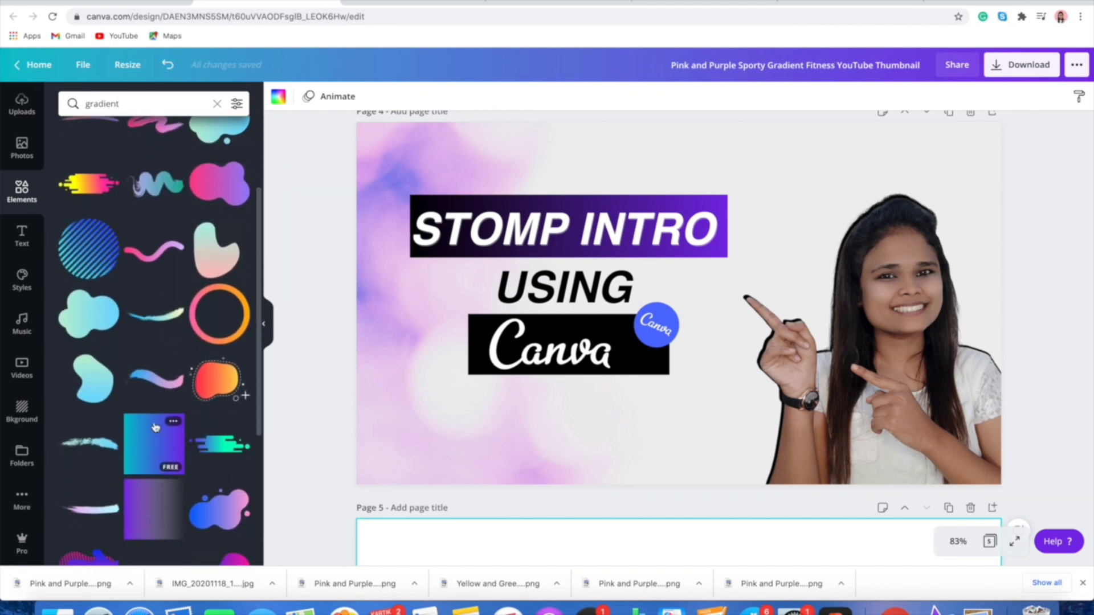
- Try a gradient square shrunk and cropped into a thin strip, then delete it
{"action": "left_click", "coordinate": [155, 457]}
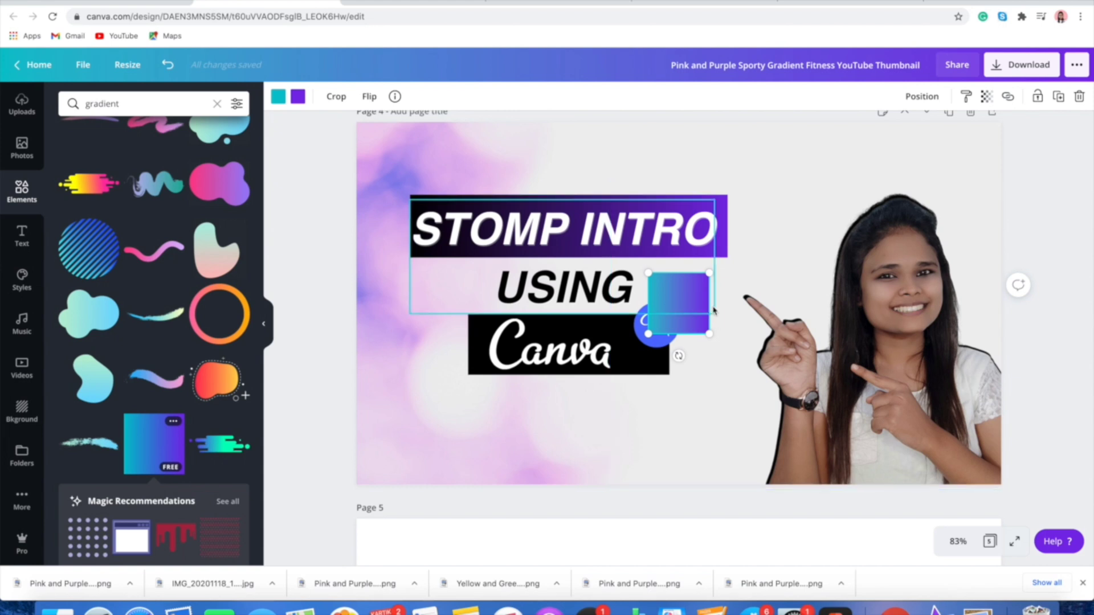
{"action": "left_click_drag", "start_coordinate": [708, 274], "coordinate": [874, 190]}
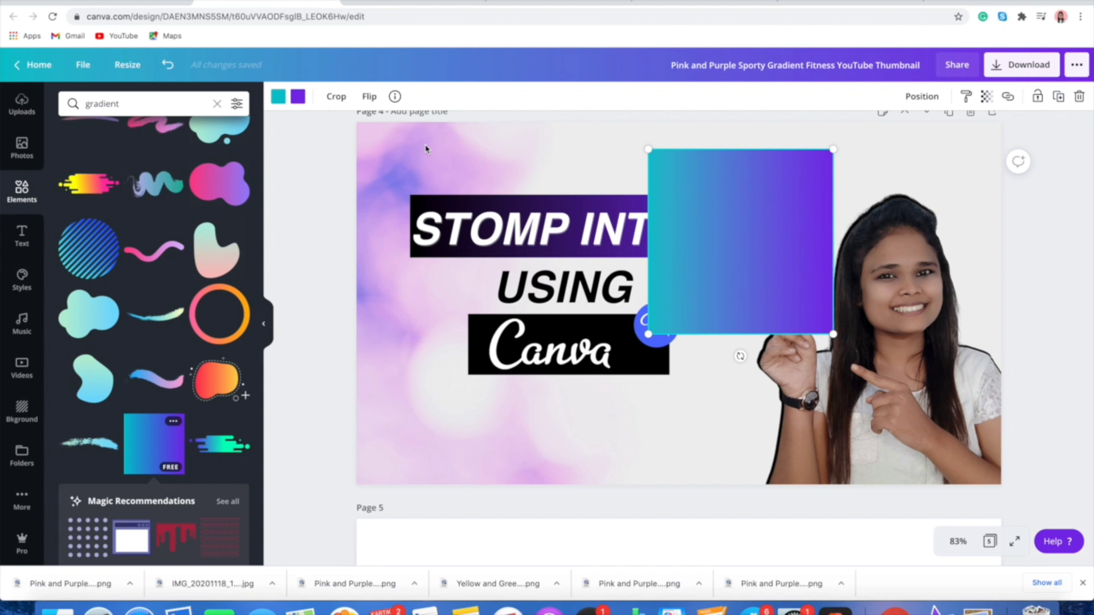
{"action": "left_click", "coordinate": [335, 96]}
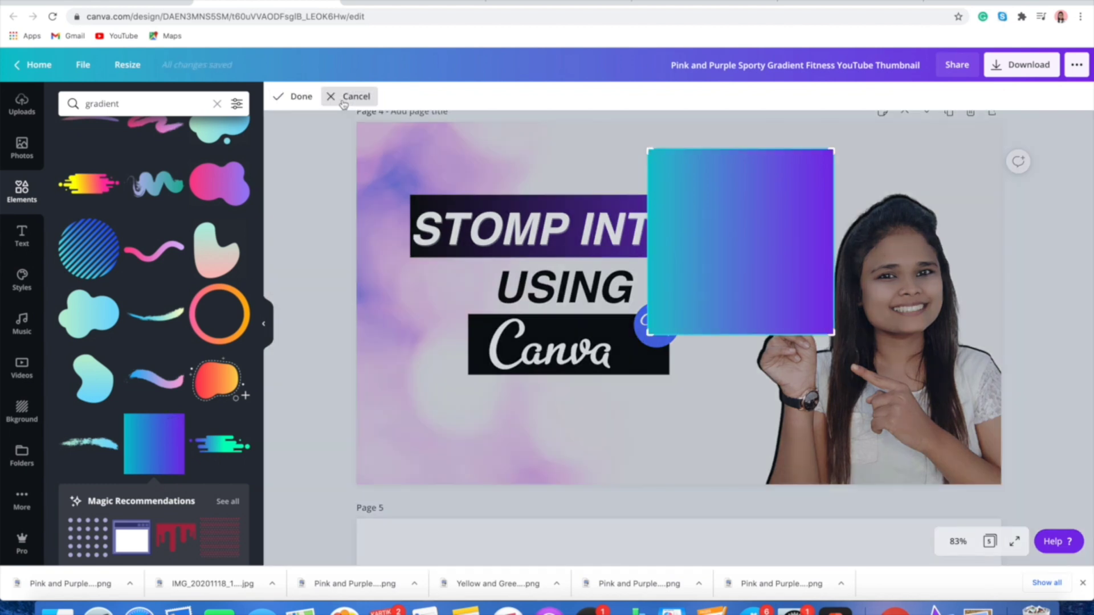
{"action": "left_click_drag", "start_coordinate": [648, 149], "coordinate": [642, 291]}
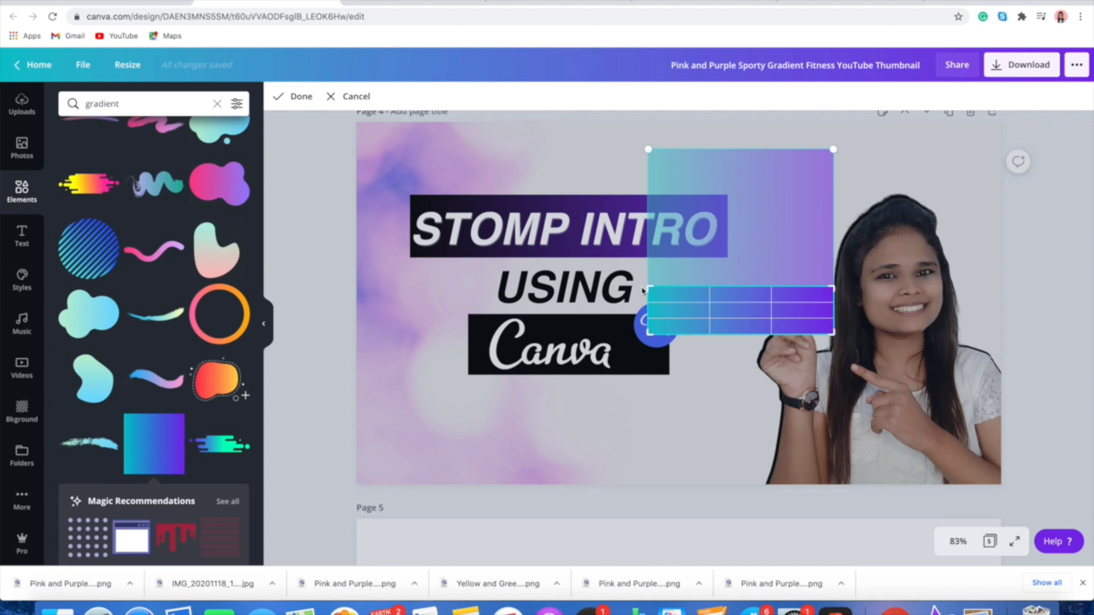
{"action": "left_click", "coordinate": [592, 186]}
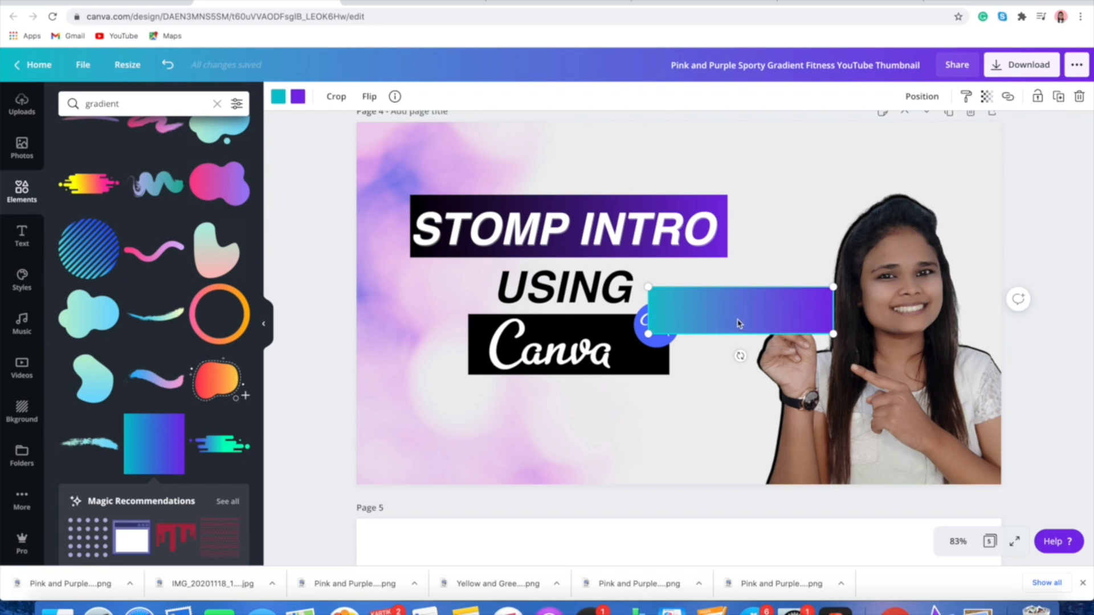
{"action": "key", "text": "Delete"}
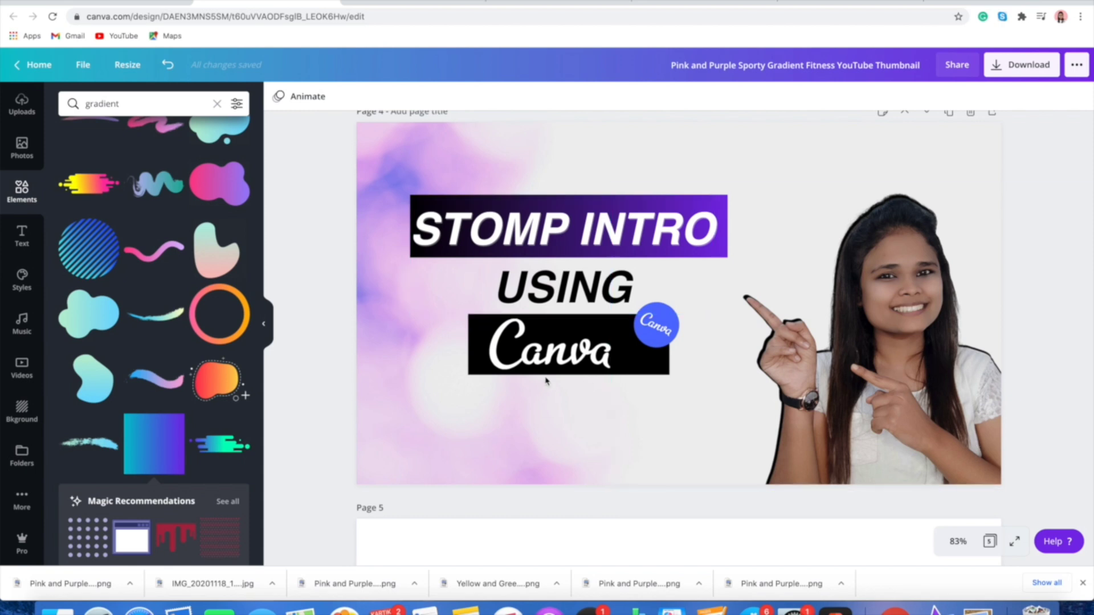
{"action": "scroll", "coordinate": [545, 380], "scroll_direction": "down", "scroll_amount": 3}
{"action": "scroll", "coordinate": [541, 393], "scroll_direction": "up", "scroll_amount": 3}
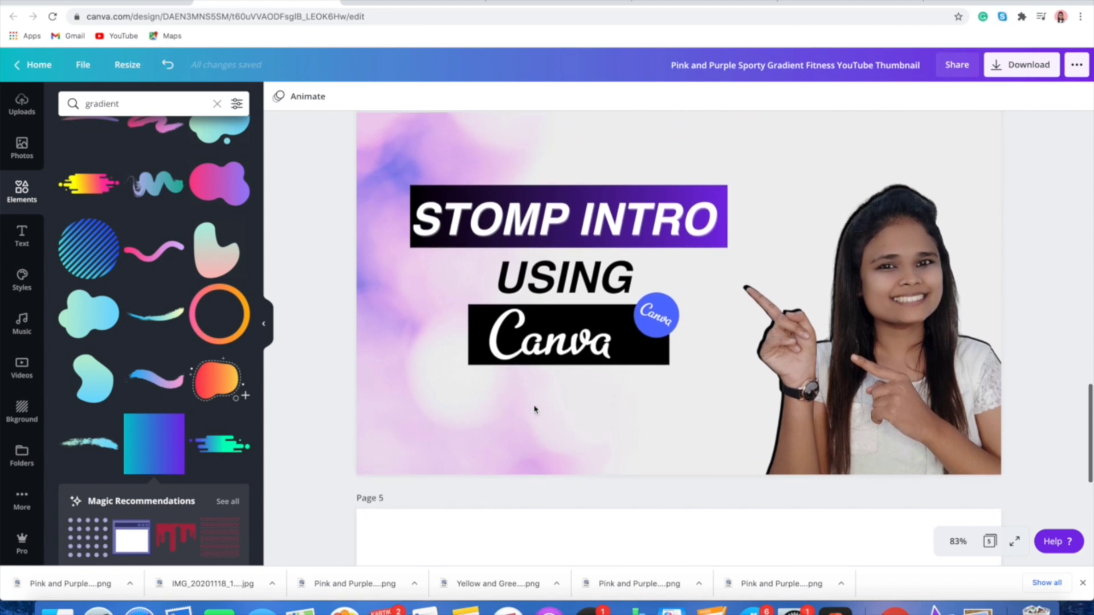
{"action": "scroll", "coordinate": [557, 325], "scroll_direction": "down", "scroll_amount": 5}
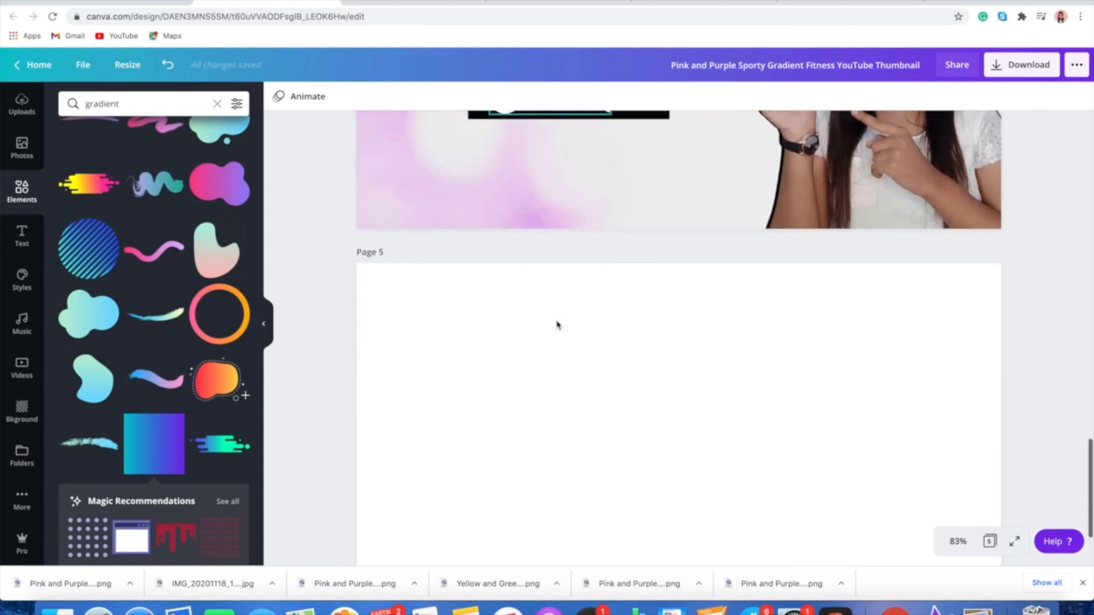
- Add the uploaded pointing-woman photo to the blank Page 5
{"action": "scroll", "coordinate": [558, 325], "scroll_direction": "down", "scroll_amount": 2}
{"action": "left_click", "coordinate": [557, 323]}
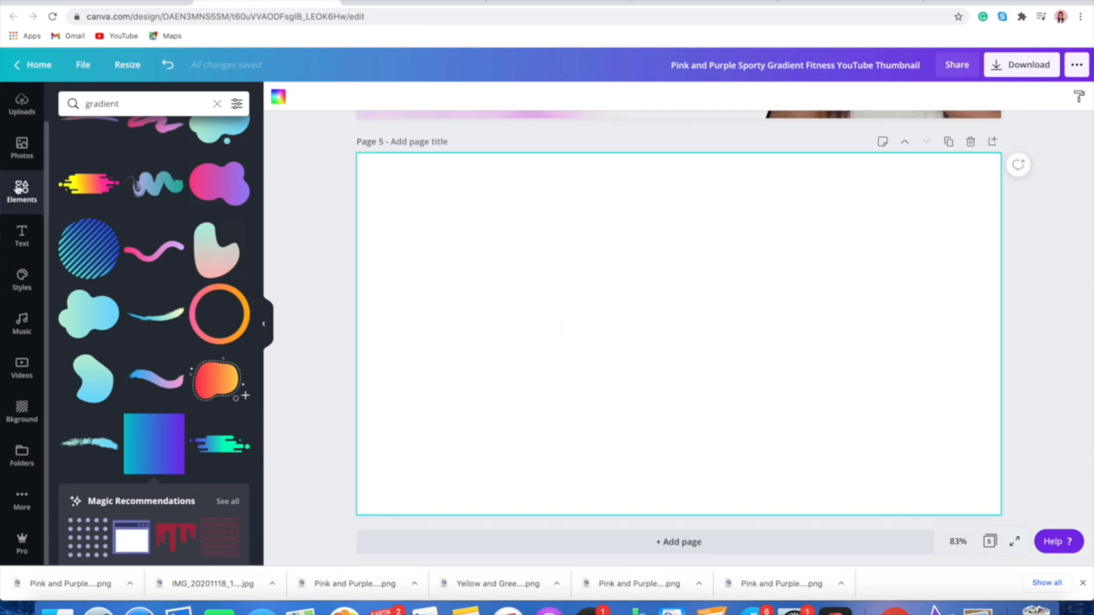
{"action": "left_click", "coordinate": [22, 147]}
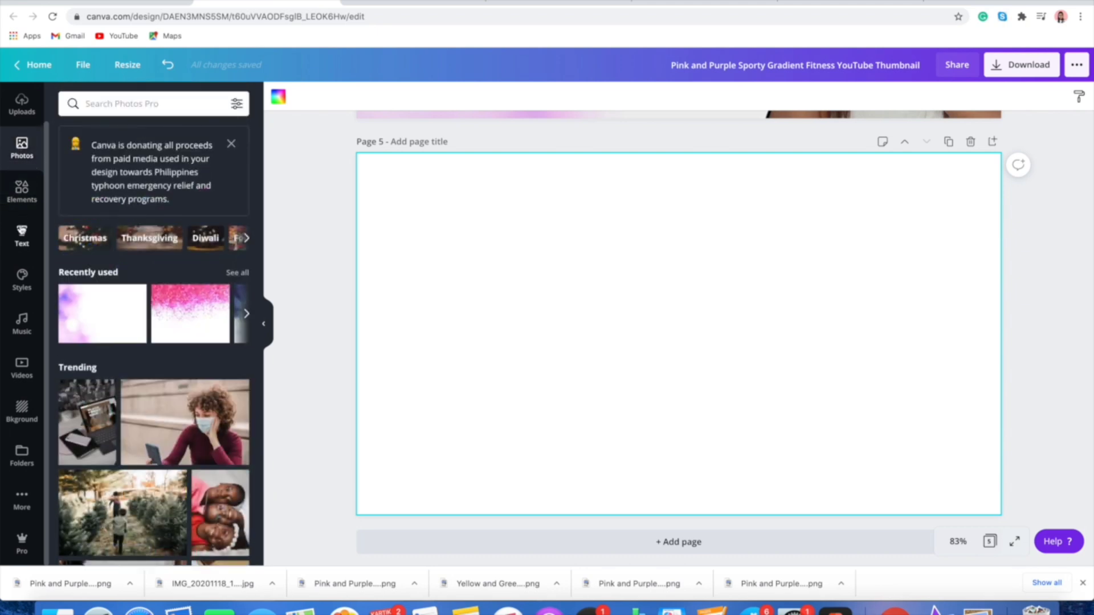
{"action": "left_click", "coordinate": [21, 104]}
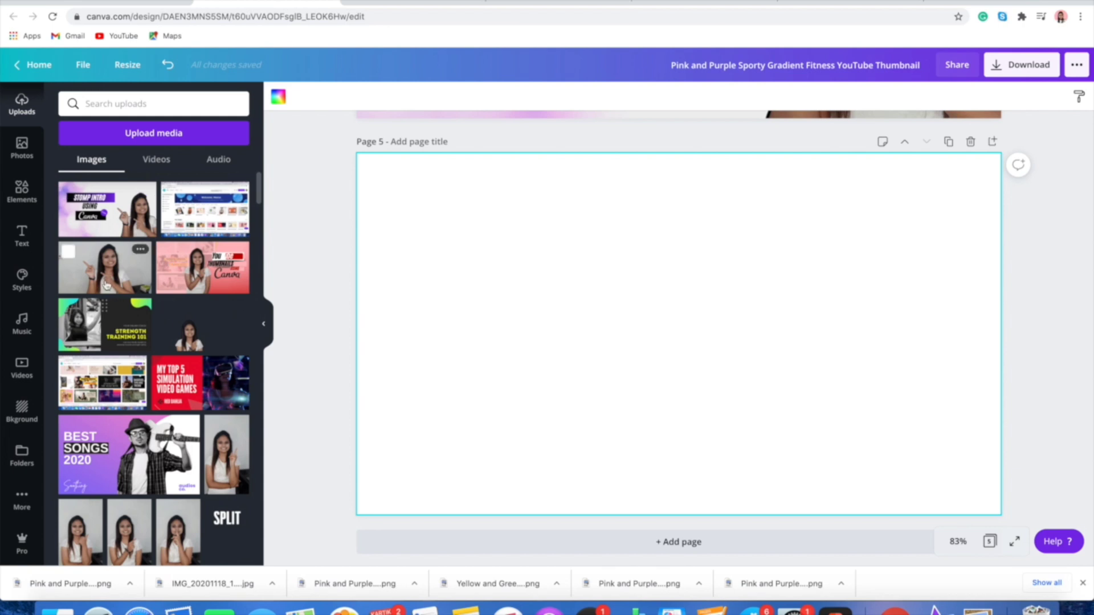
{"action": "left_click", "coordinate": [98, 263]}
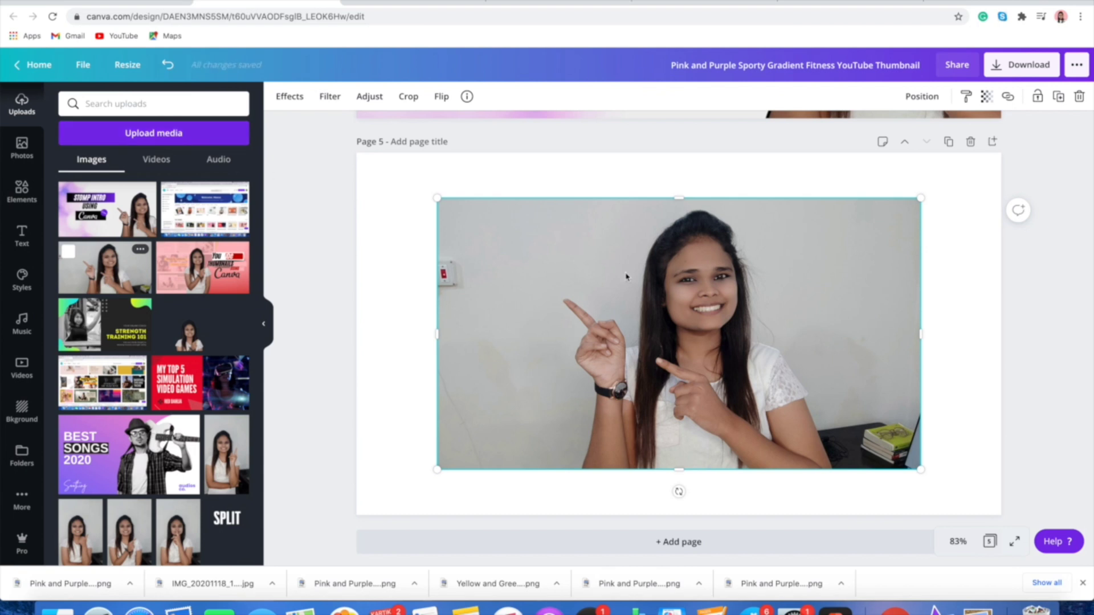
- Strip the photo's backdrop with Background Remover and move the cut-out toward the lower right
{"action": "left_click", "coordinate": [293, 97]}
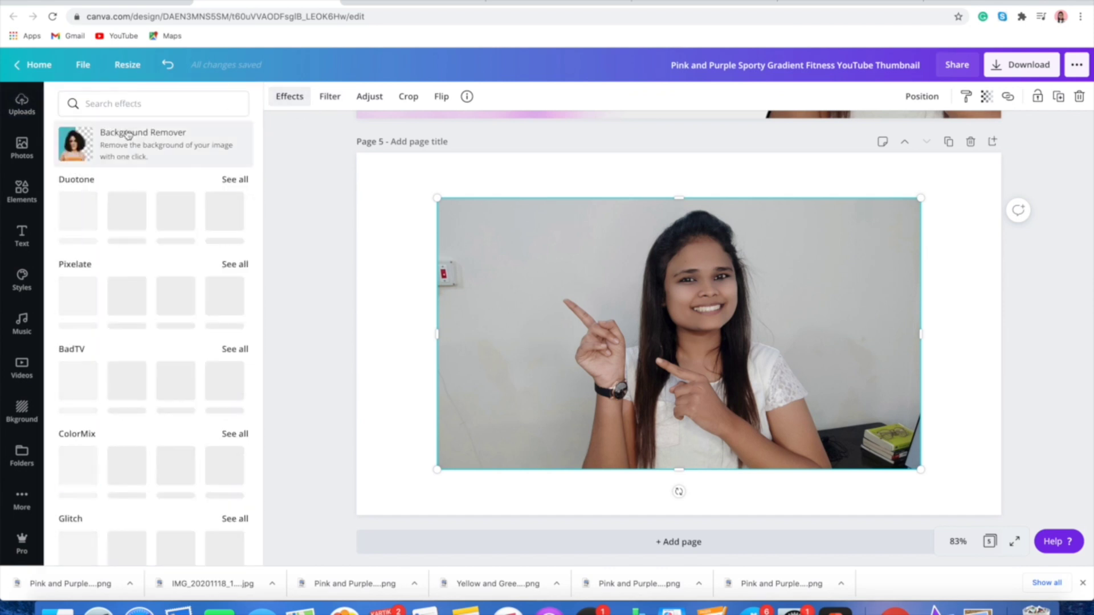
{"action": "left_click", "coordinate": [128, 134]}
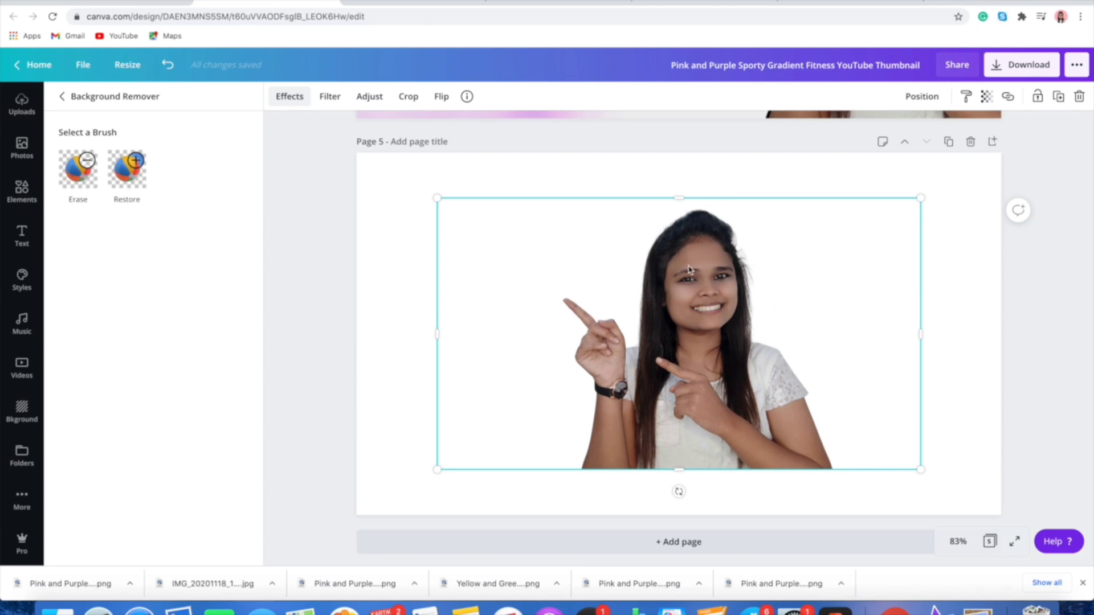
{"action": "left_click", "coordinate": [78, 162]}
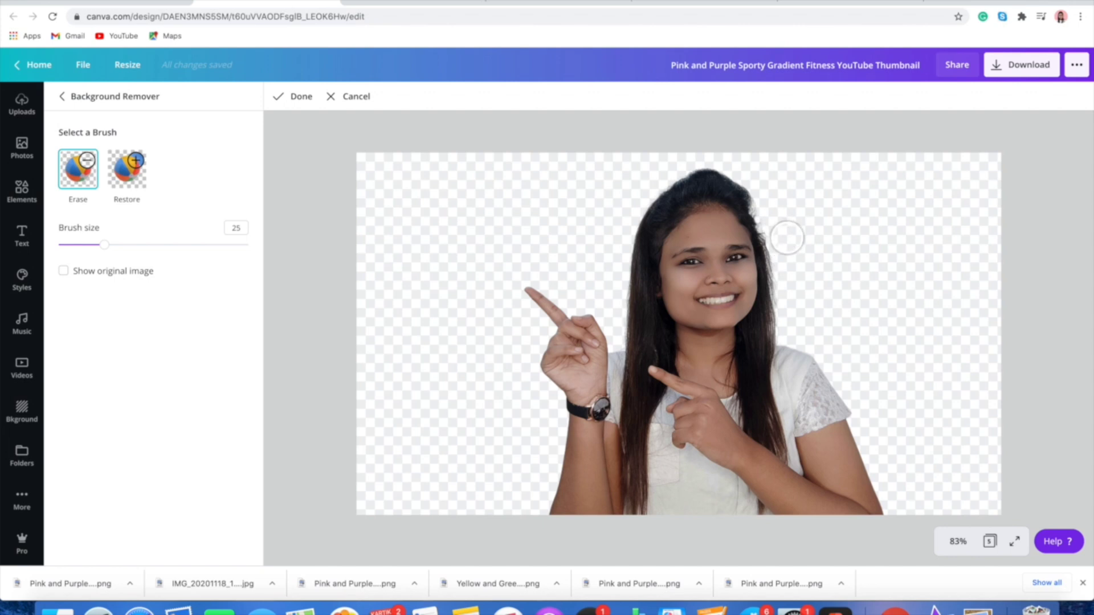
{"action": "left_click", "coordinate": [293, 97]}
{"action": "left_click_drag", "start_coordinate": [747, 315], "coordinate": [917, 365]}
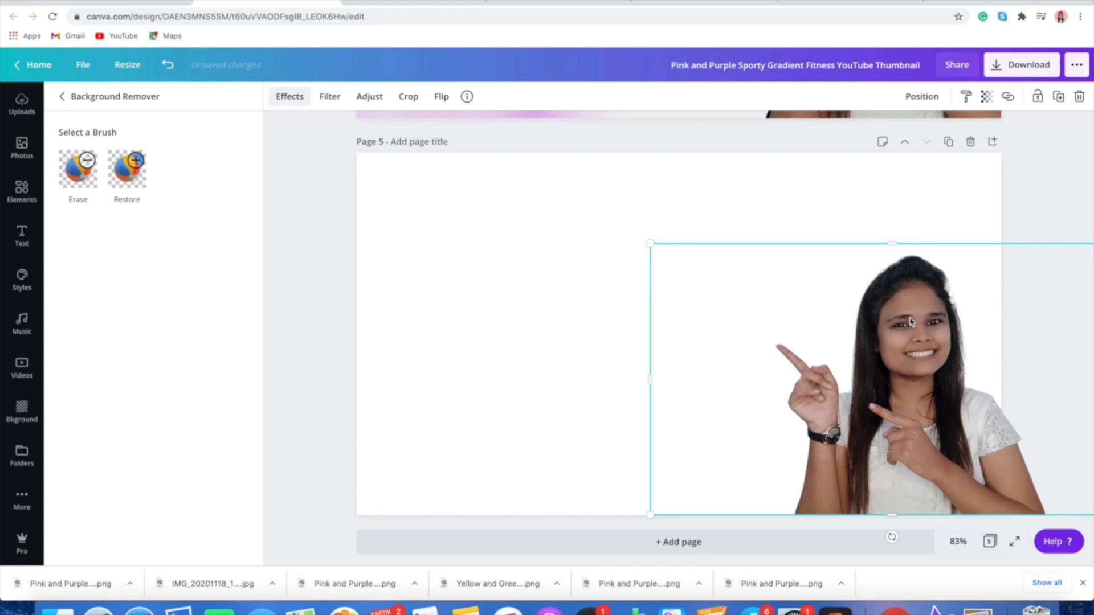
- Nudge the cut-out woman with Shift+arrow keys and settle it against Page 5's right edge
{"action": "left_click", "coordinate": [895, 215]}
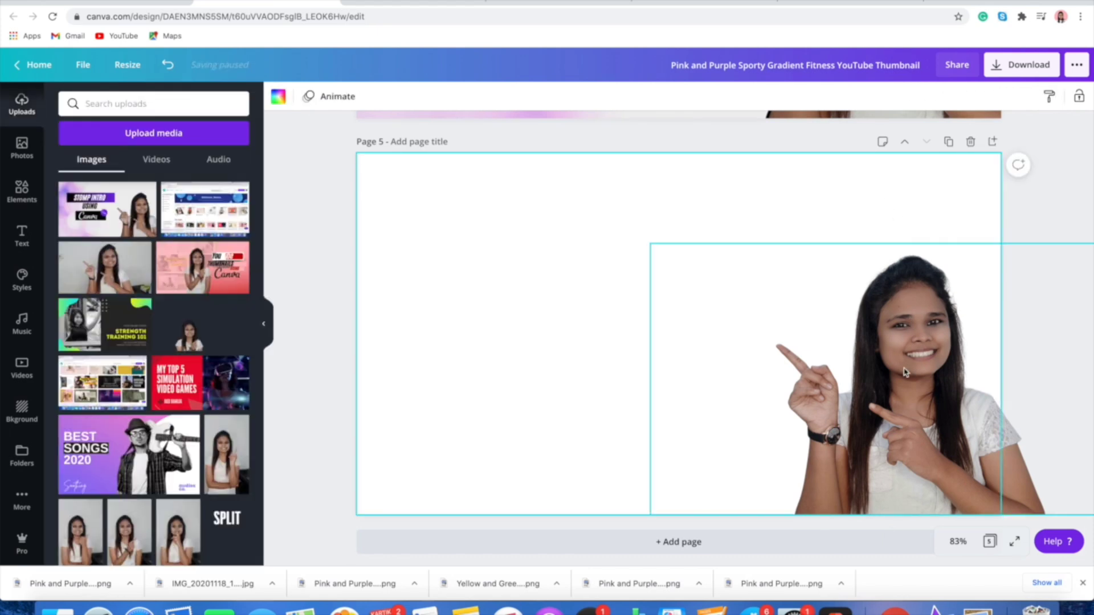
{"action": "left_click", "coordinate": [1025, 262]}
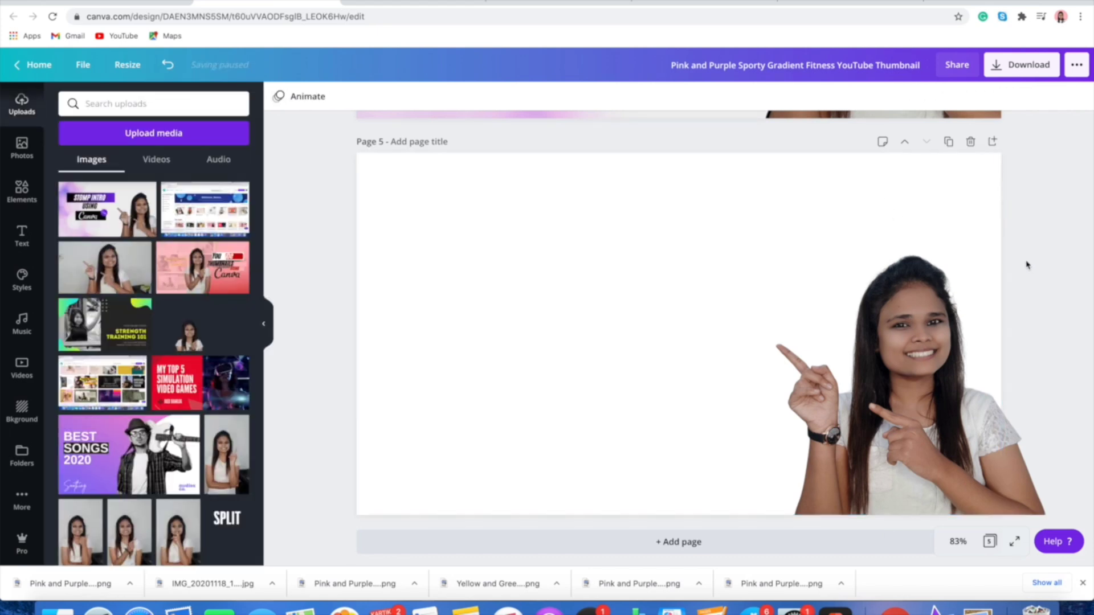
{"action": "left_click", "coordinate": [933, 217]}
{"action": "left_click", "coordinate": [894, 296]}
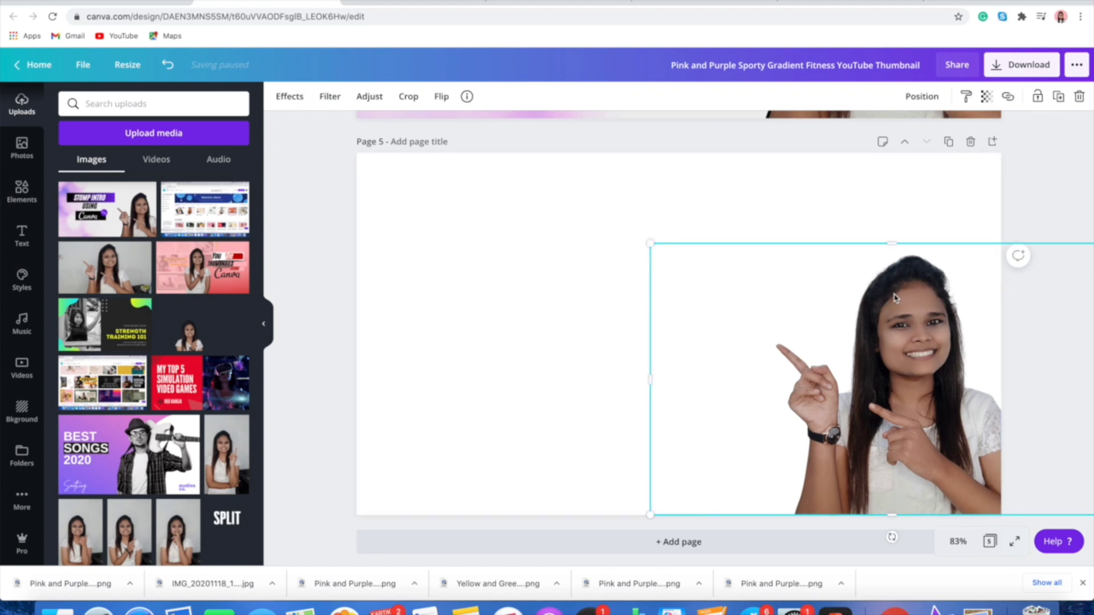
{"action": "key", "text": "shift+Right"}
{"action": "key", "text": "shift+Right"}
{"action": "key", "text": "shift+Down"}
{"action": "key", "text": "shift+Down"}
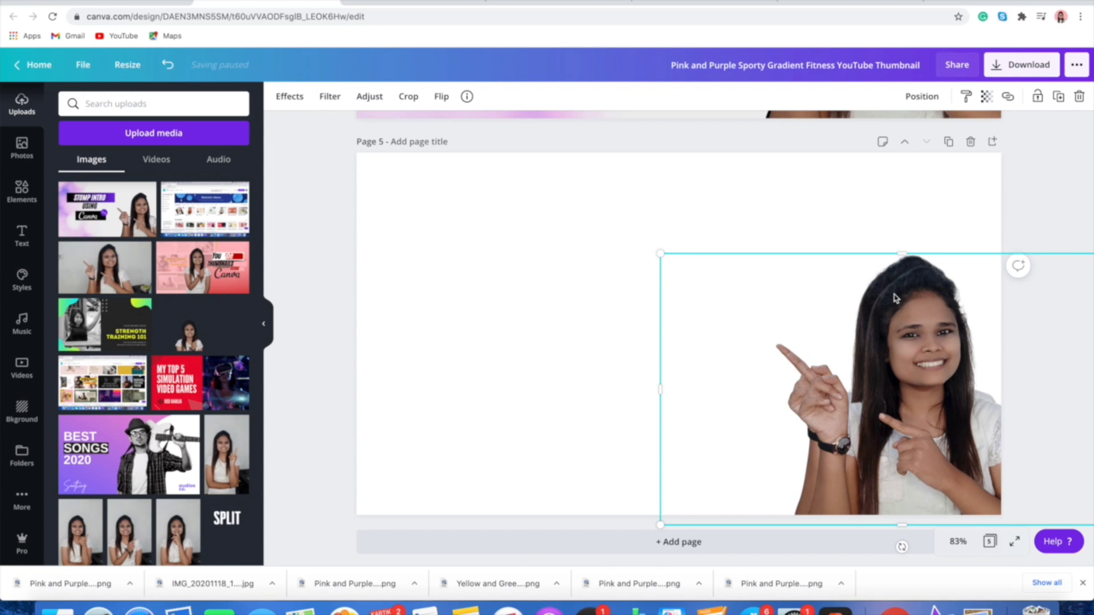
{"action": "mouse_move", "coordinate": [930, 388]}
{"action": "left_mouse_down"}
{"action": "mouse_move", "coordinate": [919, 366]}
{"action": "mouse_move", "coordinate": [857, 373]}
{"action": "mouse_move", "coordinate": [923, 375]}
{"action": "left_mouse_up"}
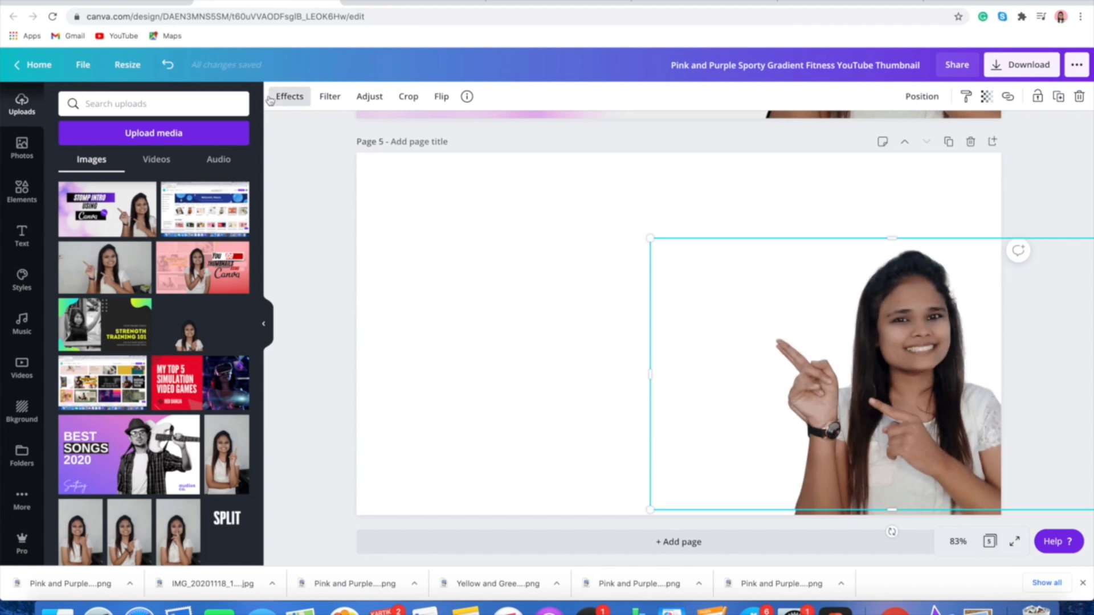
{"action": "left_click", "coordinate": [289, 96]}
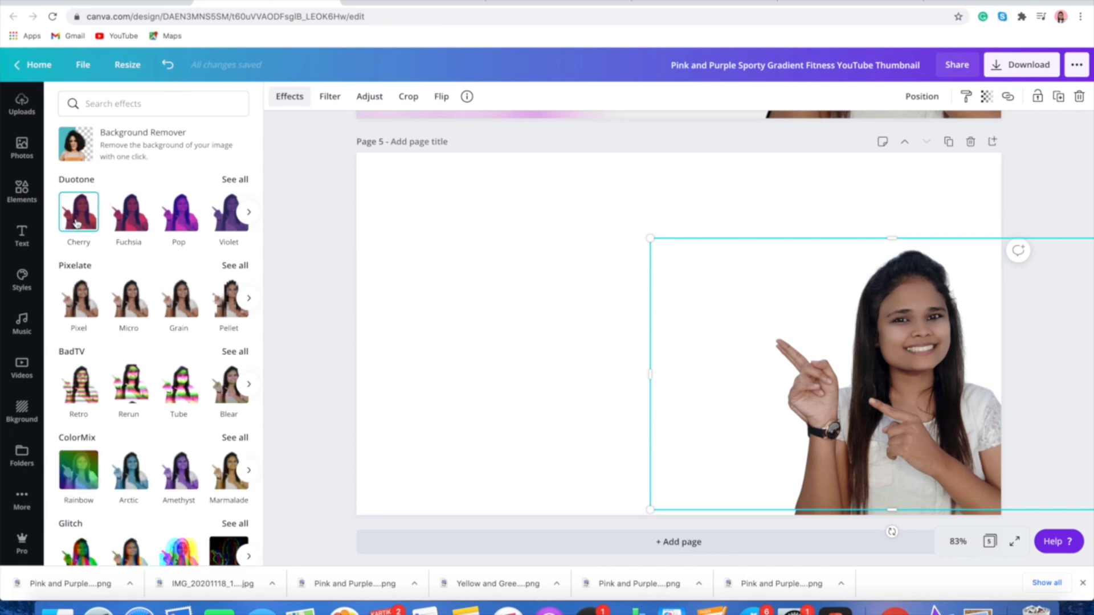
- Choose the Cherry duotone for the cut-out and set its highlights and shadows to #000000
{"action": "left_click", "coordinate": [77, 222]}
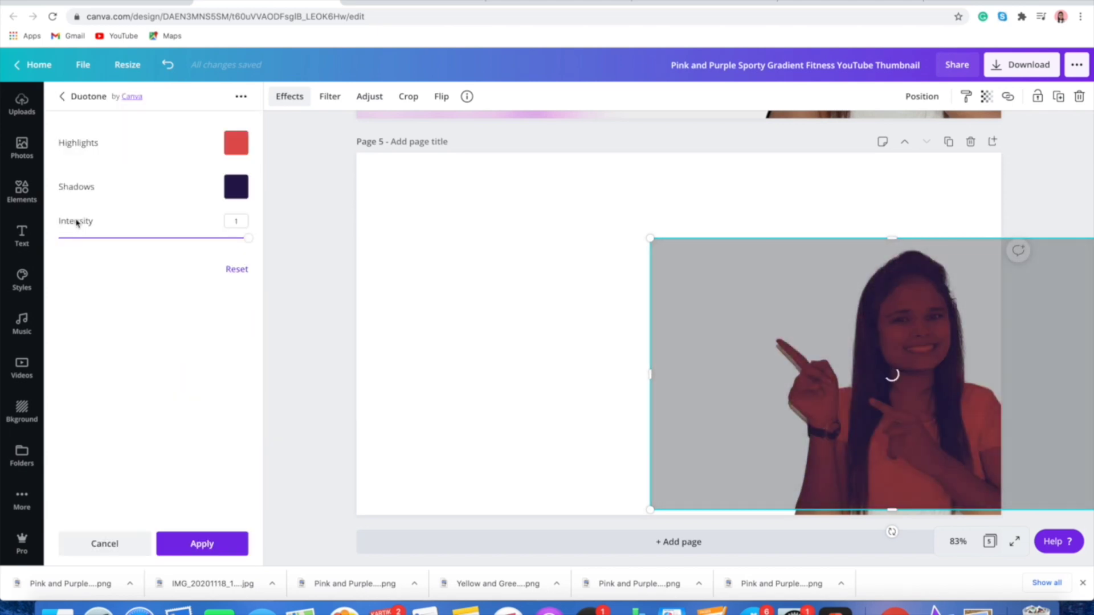
{"action": "left_click", "coordinate": [233, 150]}
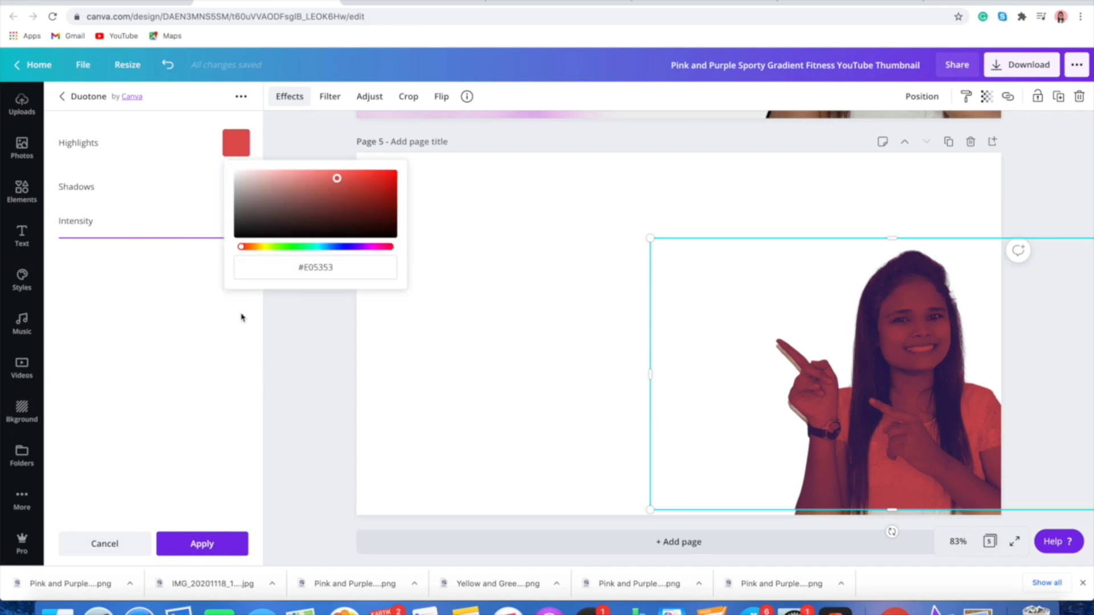
{"action": "left_click", "coordinate": [239, 236]}
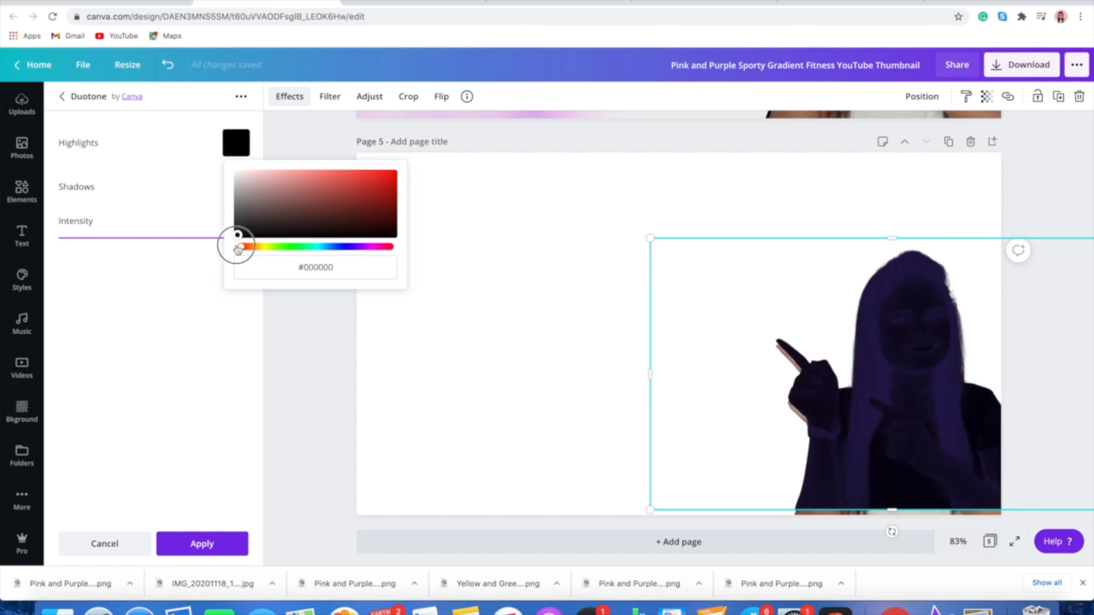
{"action": "left_click", "coordinate": [165, 315]}
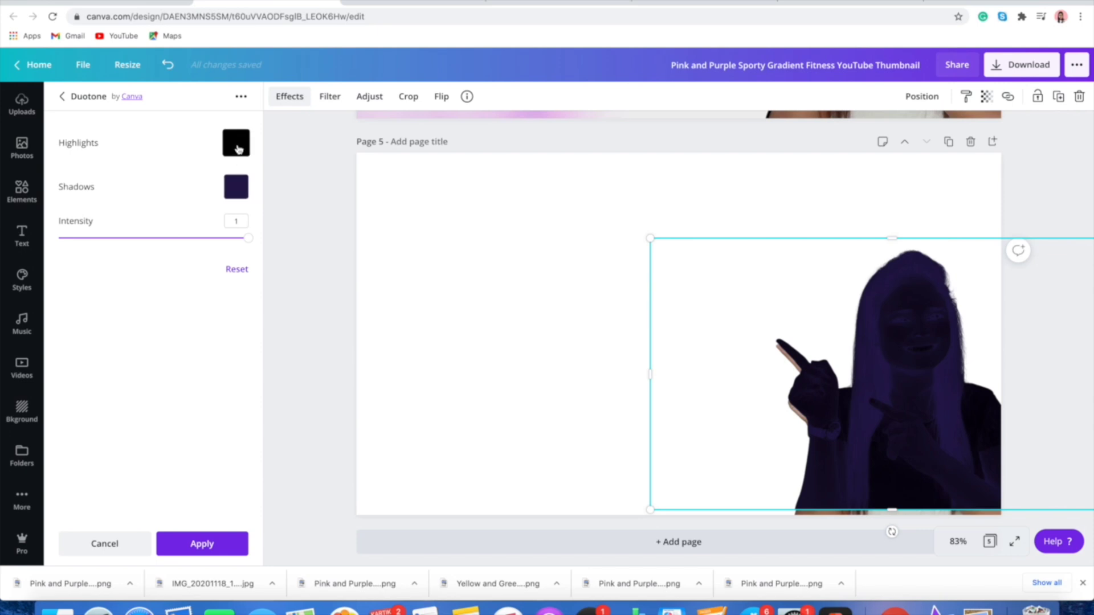
{"action": "left_click", "coordinate": [242, 190]}
{"action": "left_click_drag", "start_coordinate": [243, 275], "coordinate": [226, 299]}
{"action": "left_click", "coordinate": [168, 342]}
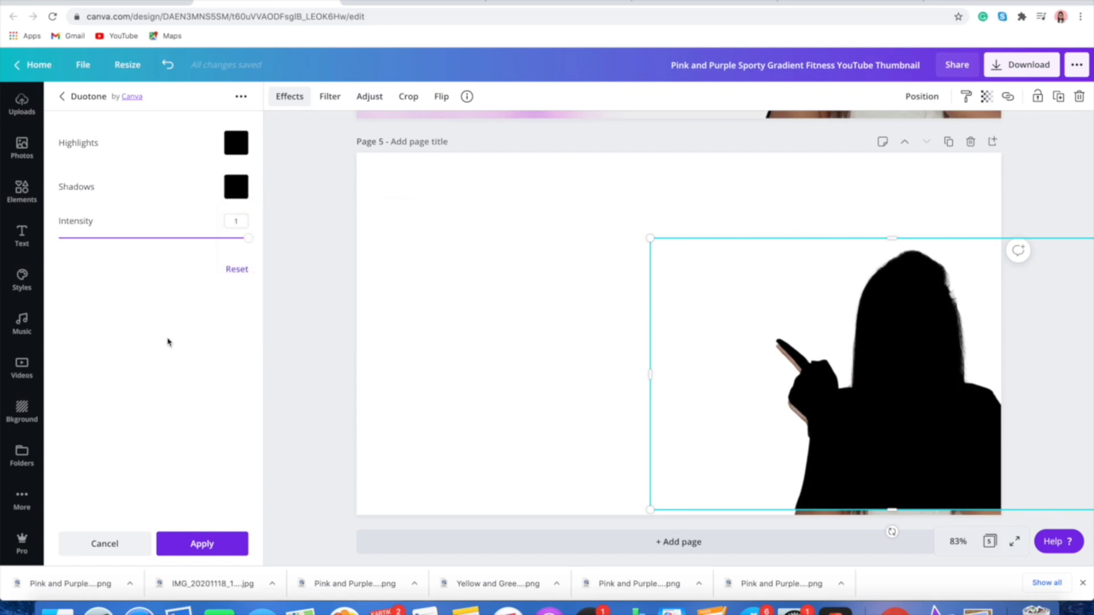
- Apply the black duotone, then enlarge the image slightly and nudge it lower
{"action": "left_click", "coordinate": [190, 540]}
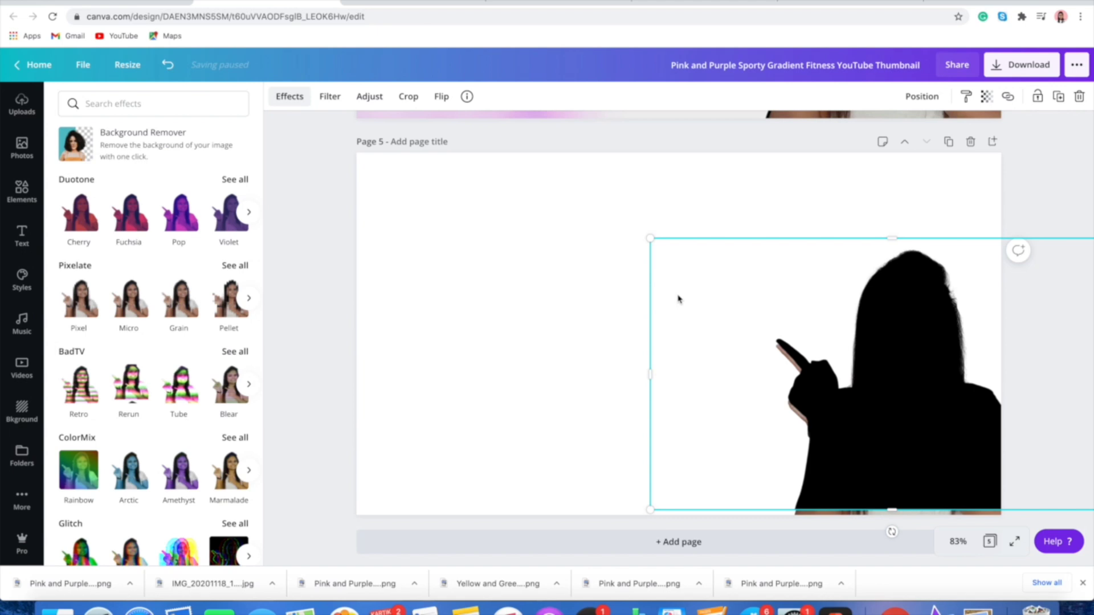
{"action": "left_click_drag", "start_coordinate": [650, 238], "coordinate": [637, 231]}
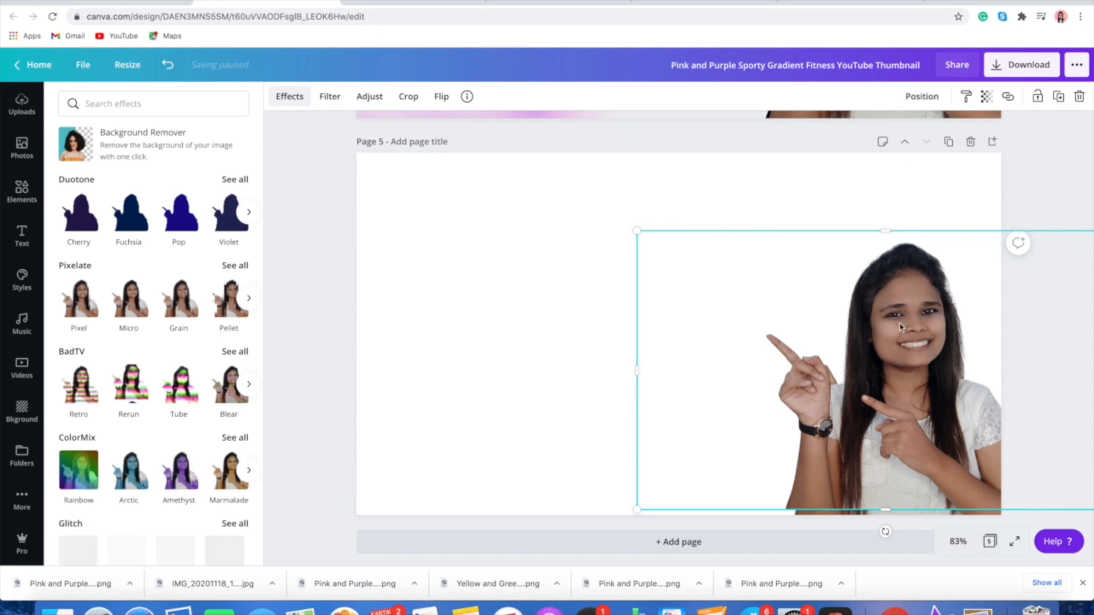
{"action": "left_click_drag", "start_coordinate": [889, 338], "coordinate": [891, 341]}
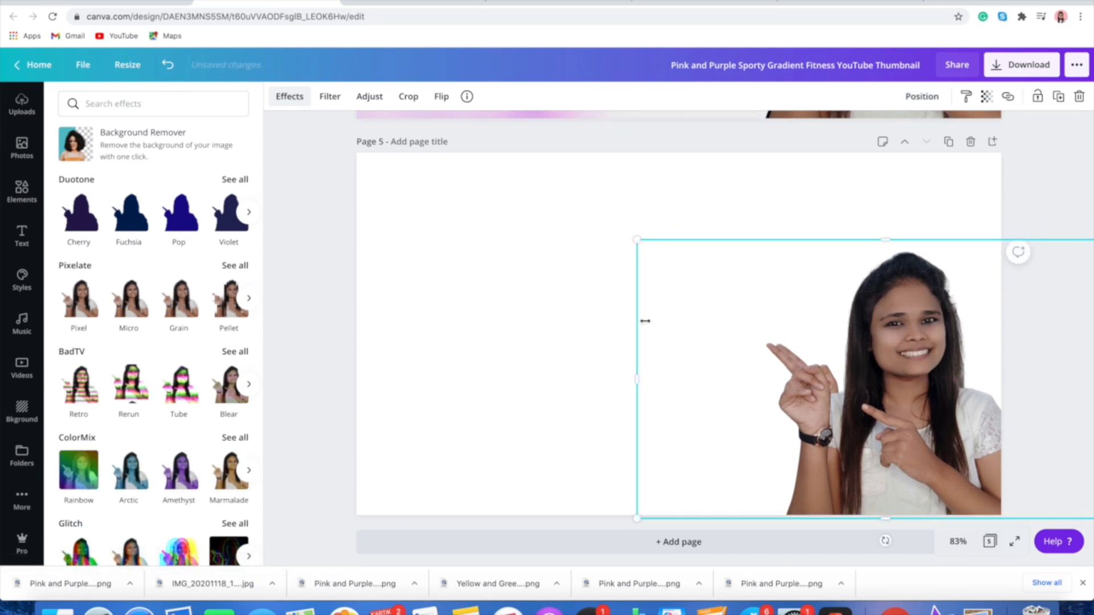
- Reselect the woman's image and apply the Cherry duotone from Effects
{"action": "left_click", "coordinate": [378, 293]}
{"action": "left_click", "coordinate": [927, 402]}
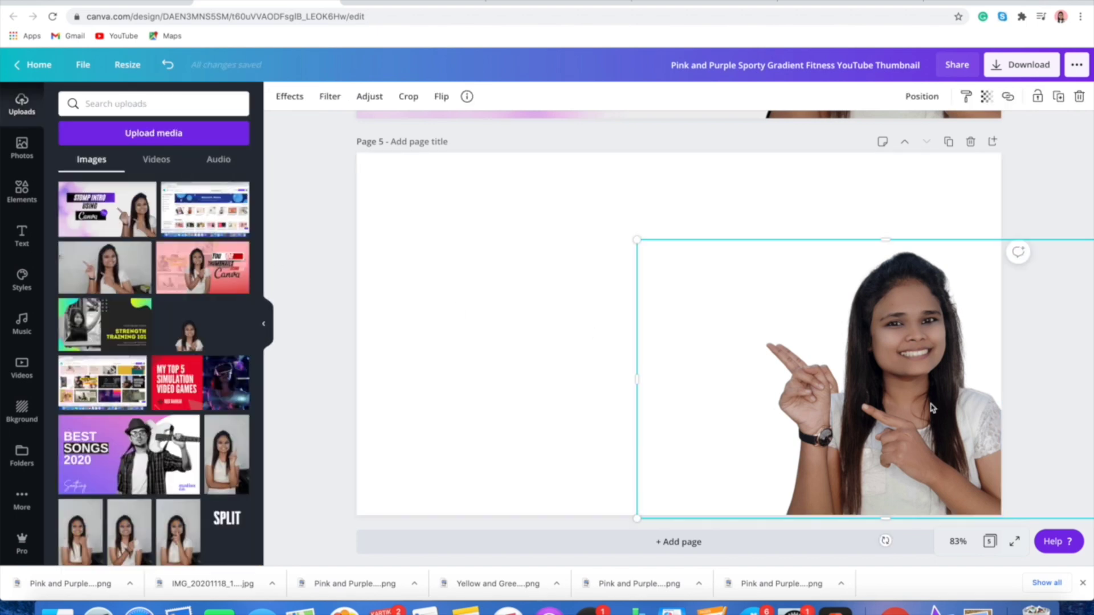
{"action": "left_click", "coordinate": [320, 98]}
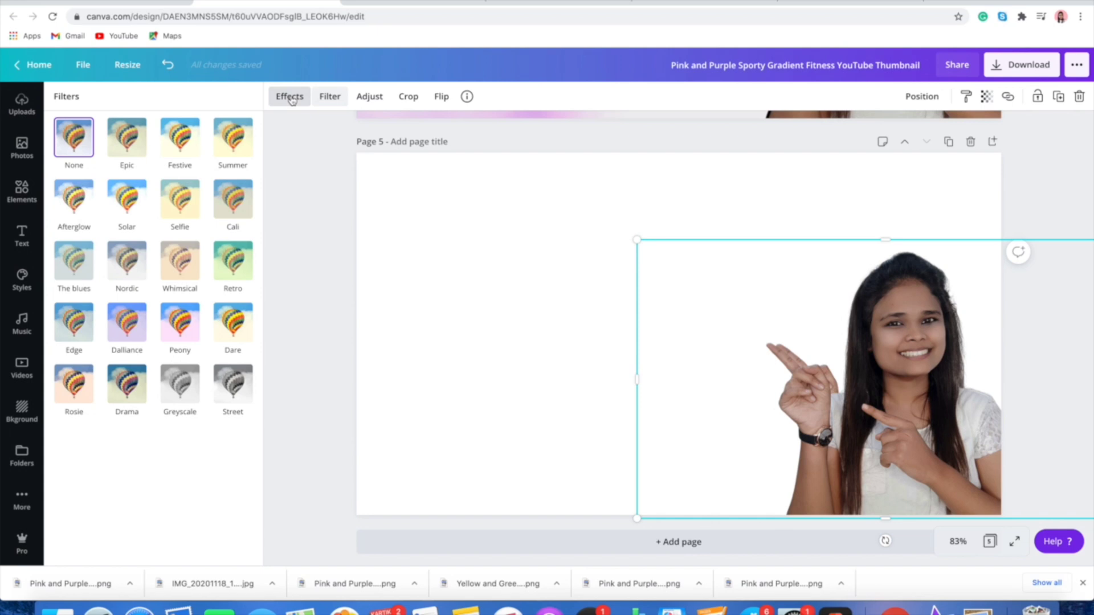
{"action": "left_click", "coordinate": [291, 99]}
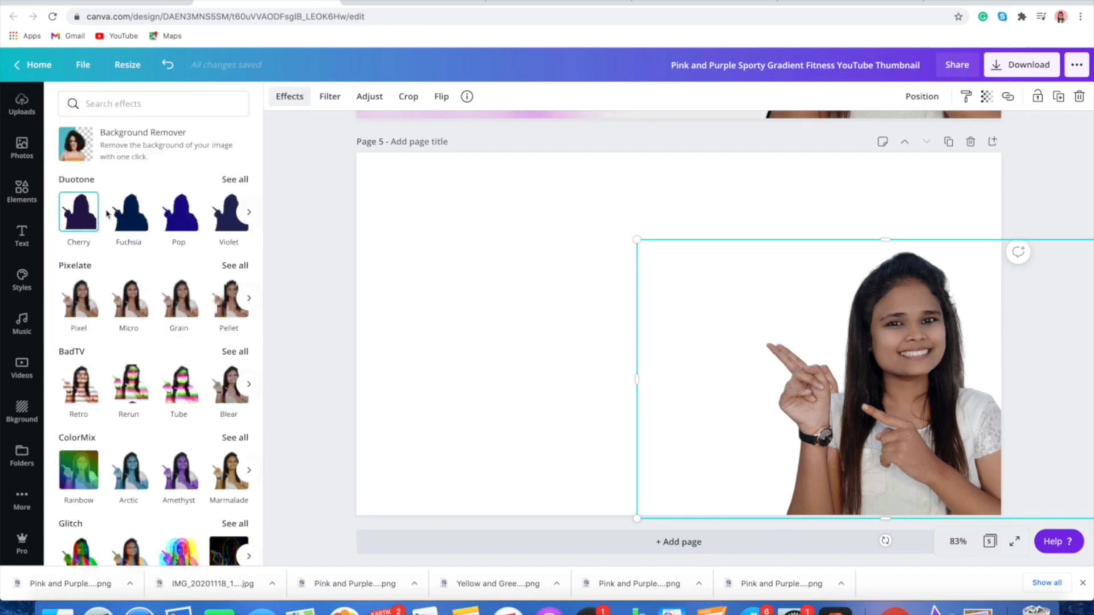
{"action": "left_click", "coordinate": [350, 242]}
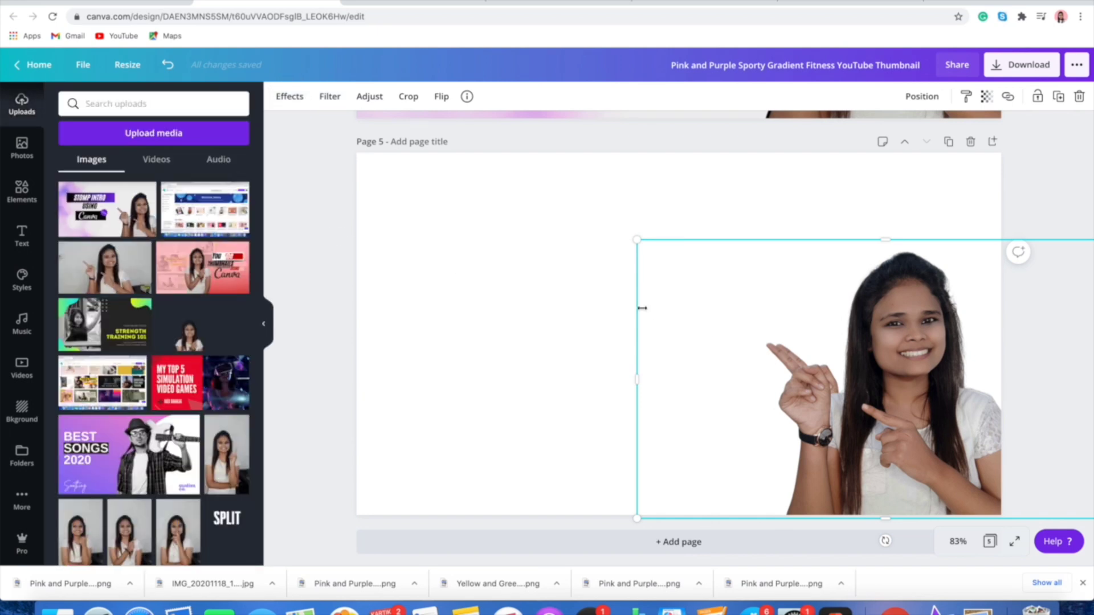
{"action": "left_click", "coordinate": [622, 312]}
{"action": "left_click", "coordinate": [933, 342]}
{"action": "left_click", "coordinate": [290, 96]}
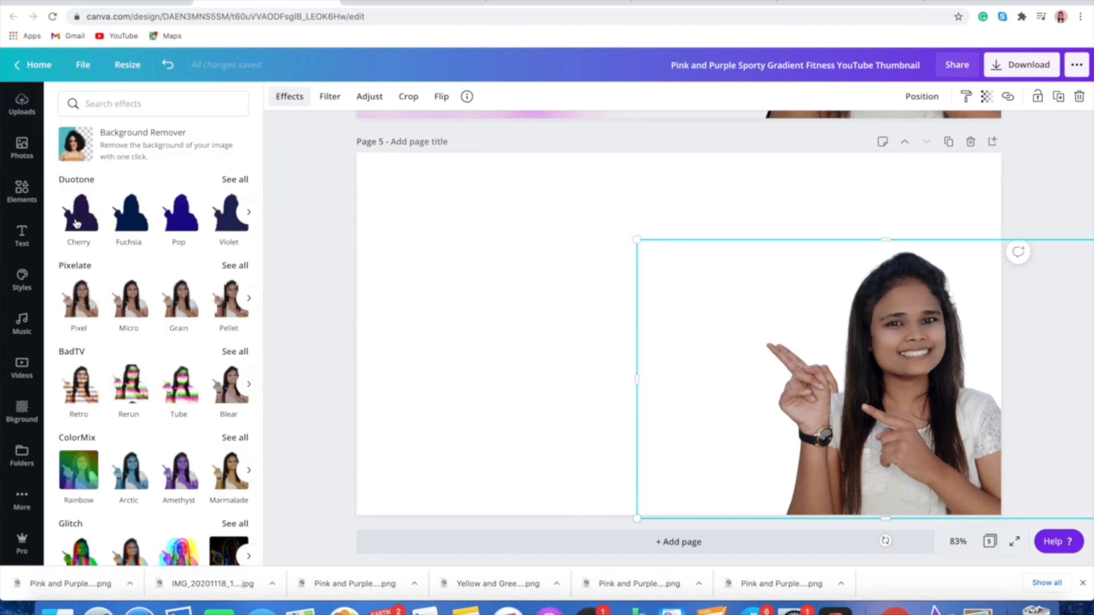
{"action": "left_click", "coordinate": [77, 221]}
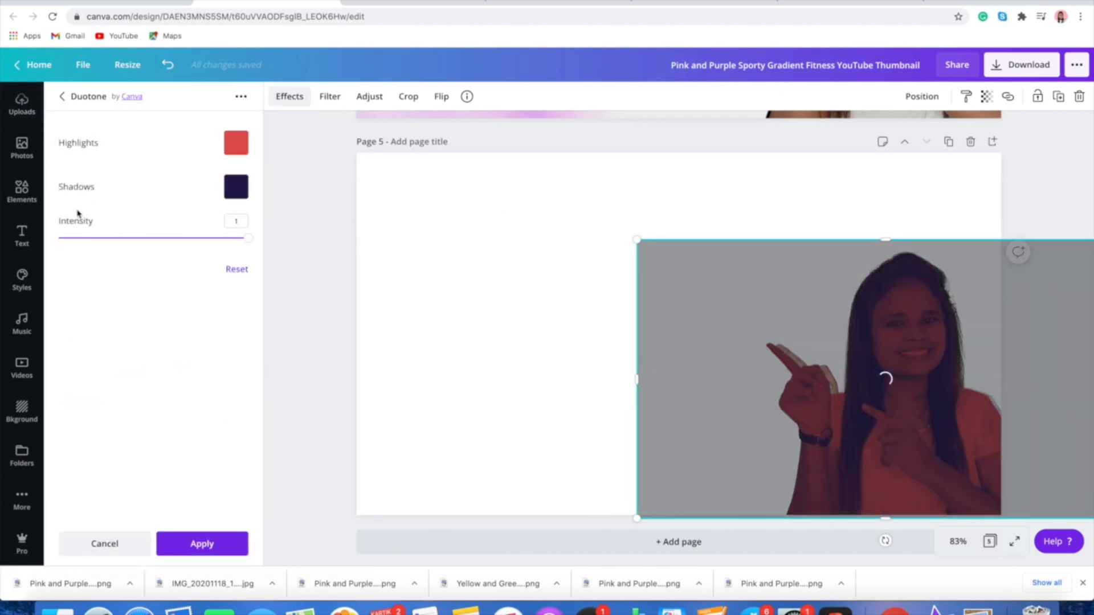
- Set the duotone highlights and shadows to #000000 and apply it
{"action": "left_click", "coordinate": [240, 141]}
{"action": "left_click_drag", "start_coordinate": [240, 237], "coordinate": [234, 249]}
{"action": "left_click", "coordinate": [177, 305]}
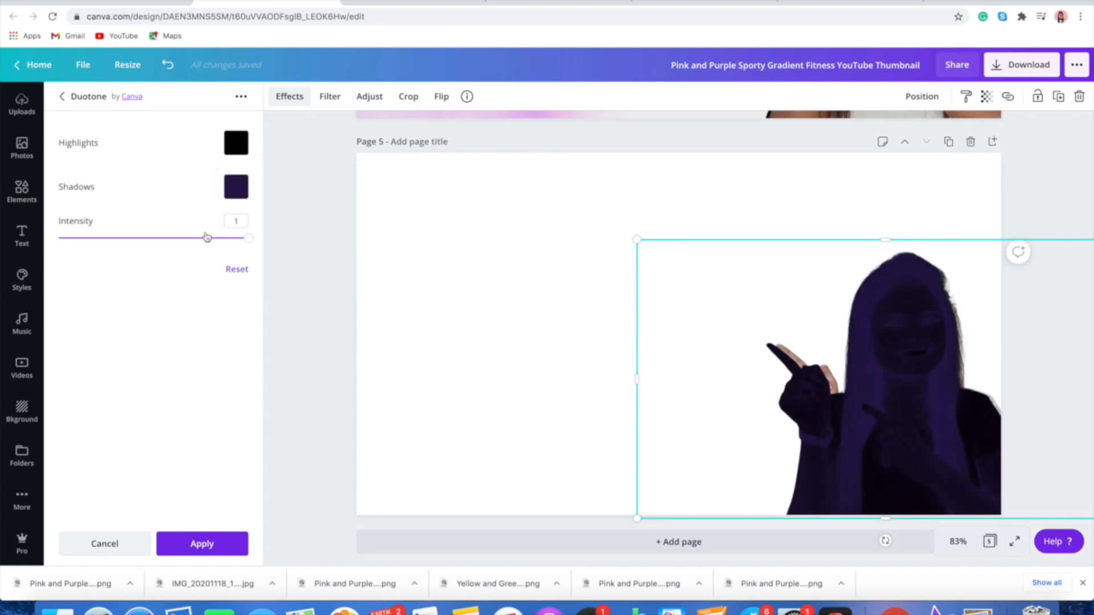
{"action": "left_click", "coordinate": [235, 187]}
{"action": "left_click_drag", "start_coordinate": [244, 274], "coordinate": [231, 298]}
{"action": "left_click", "coordinate": [185, 352]}
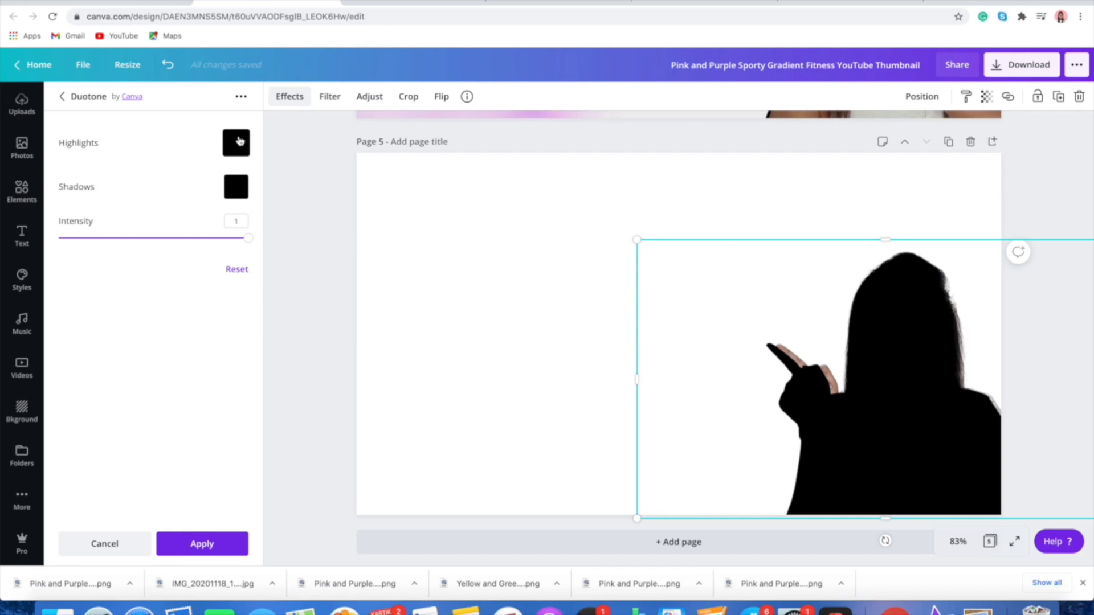
{"action": "left_click", "coordinate": [195, 550]}
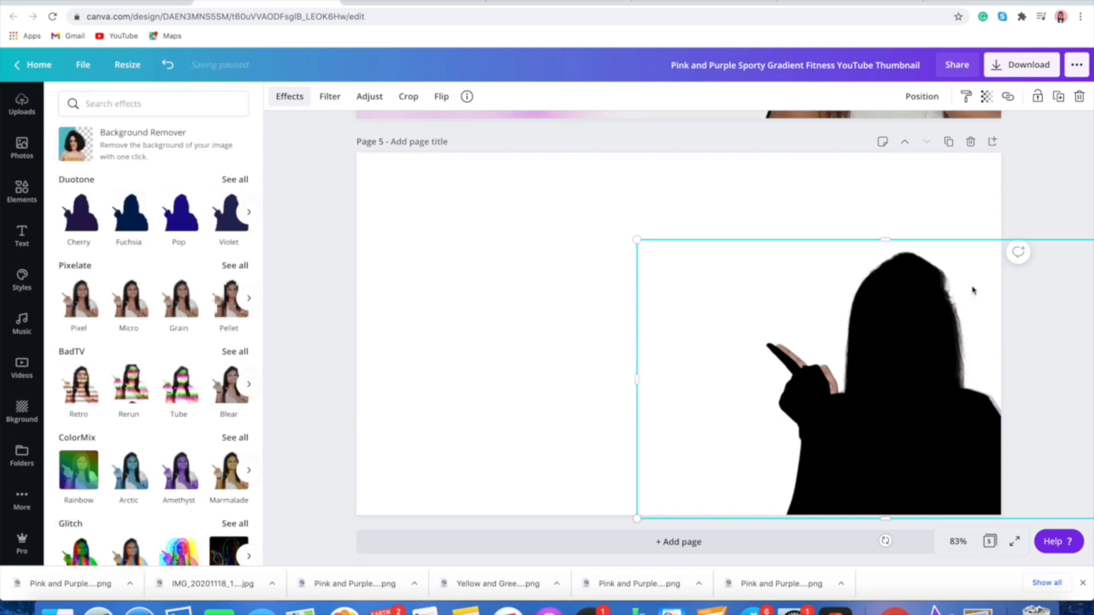
- Send the black silhouette backward behind the colour photo and enlarge it slightly into an outline
{"action": "left_click", "coordinate": [925, 98]}
{"action": "left_click", "coordinate": [883, 135]}
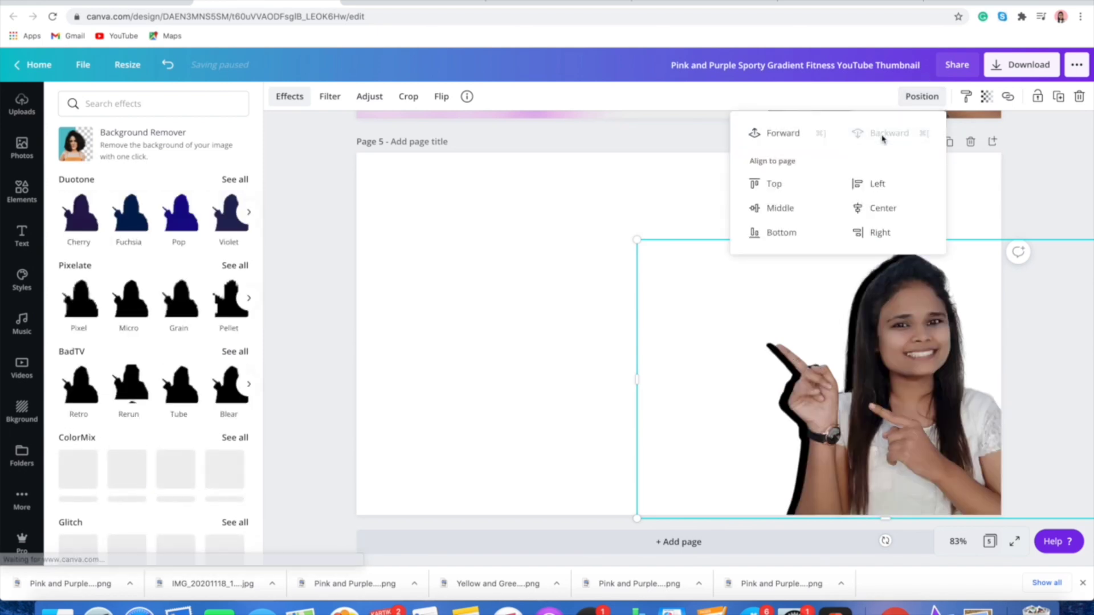
{"action": "left_click", "coordinate": [903, 289]}
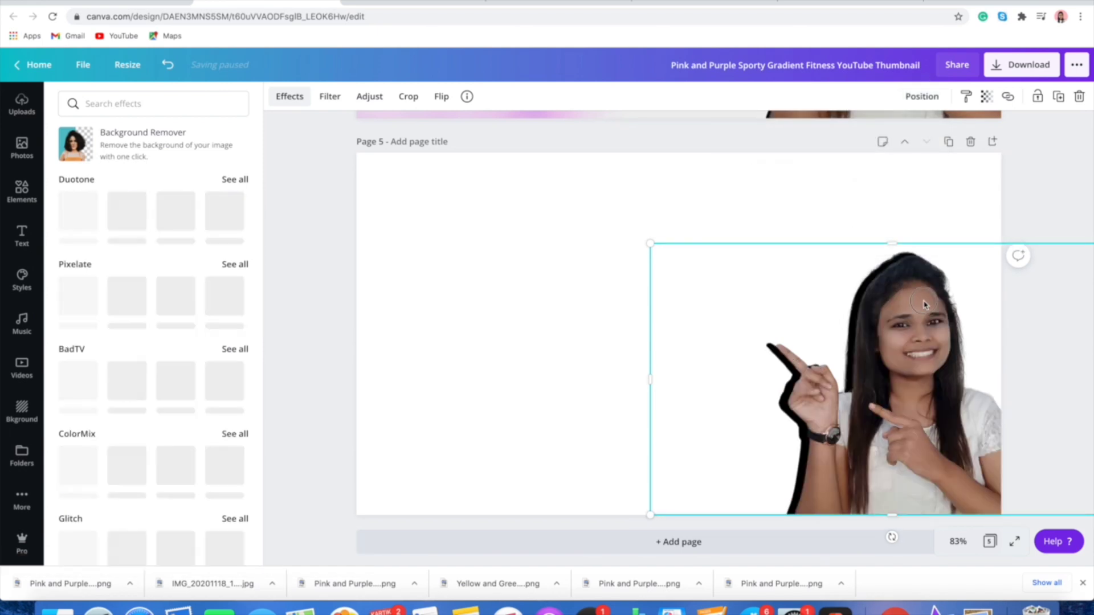
{"action": "left_click_drag", "start_coordinate": [902, 289], "coordinate": [920, 300]}
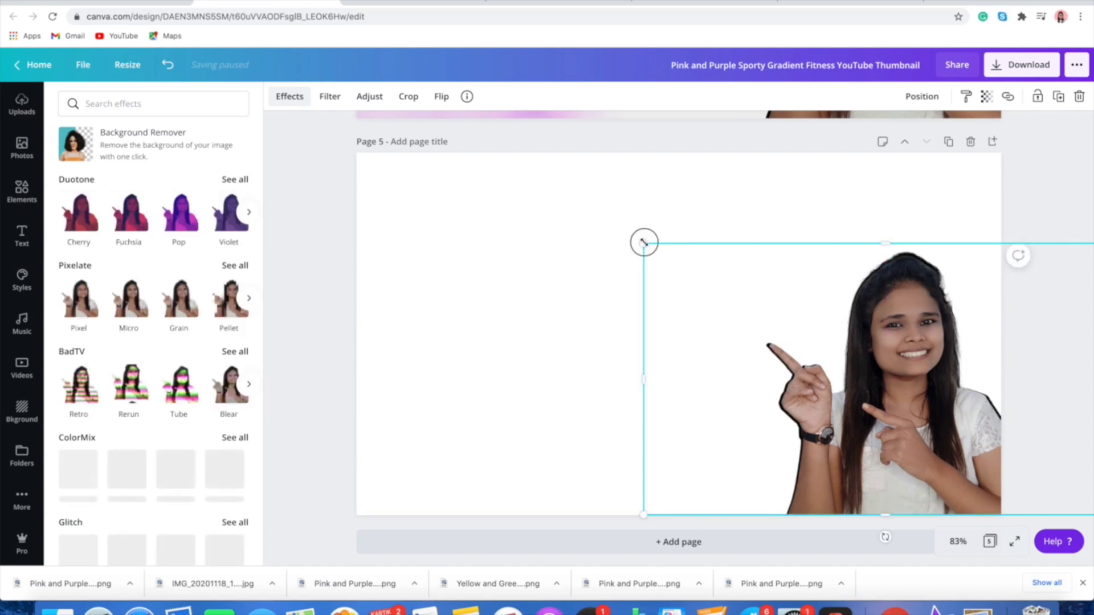
{"action": "mouse_move", "coordinate": [644, 242]}
{"action": "left_mouse_down"}
{"action": "mouse_move", "coordinate": [647, 251]}
{"action": "mouse_move", "coordinate": [642, 243]}
{"action": "left_mouse_up"}
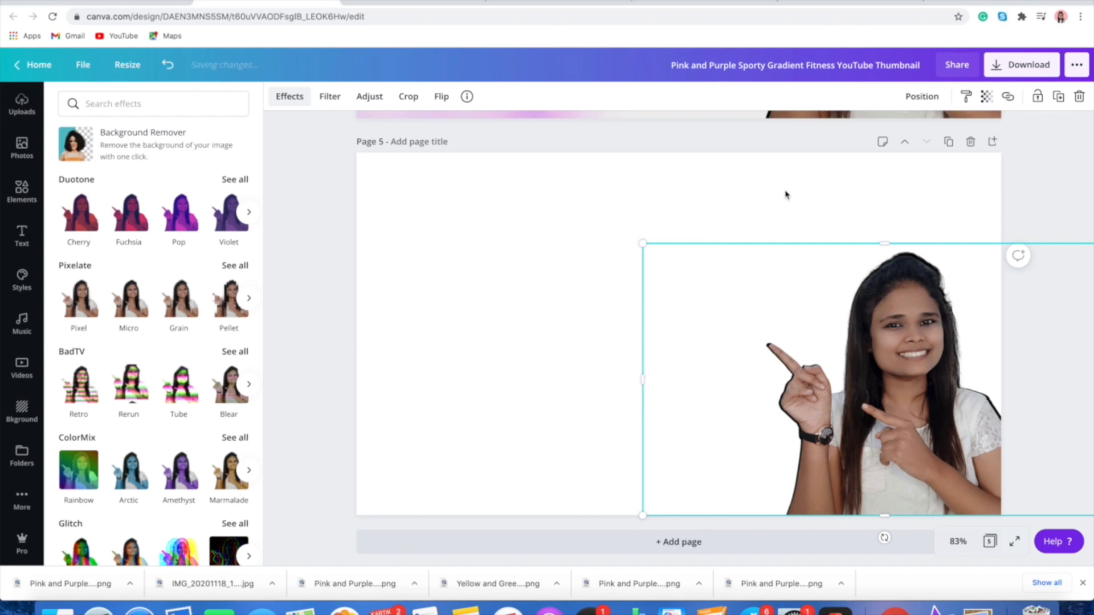
{"action": "key", "text": "Escape"}
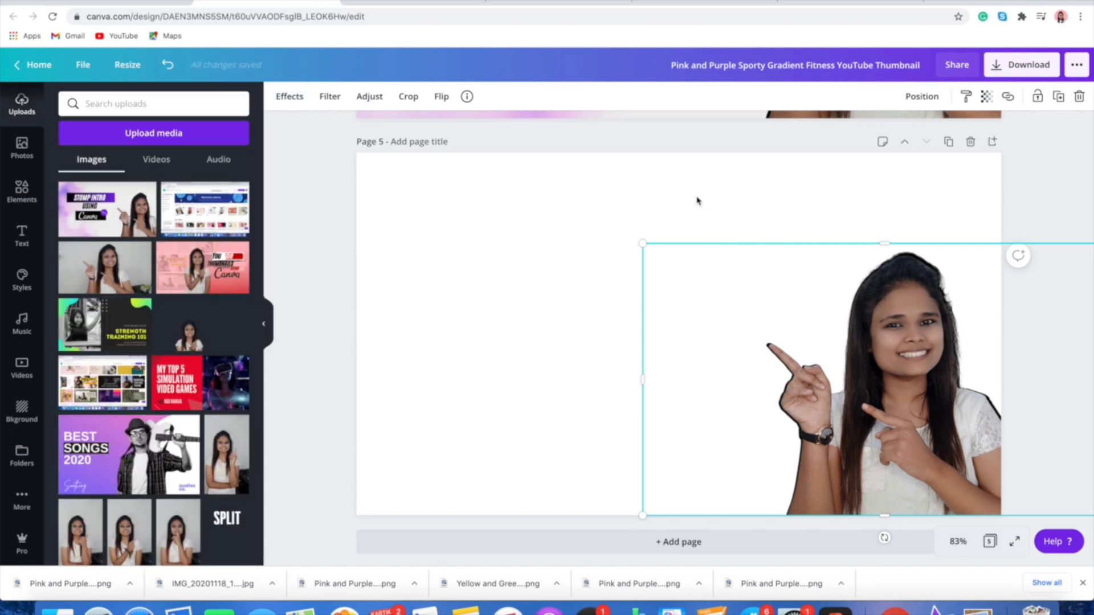
{"action": "left_click", "coordinate": [588, 227]}
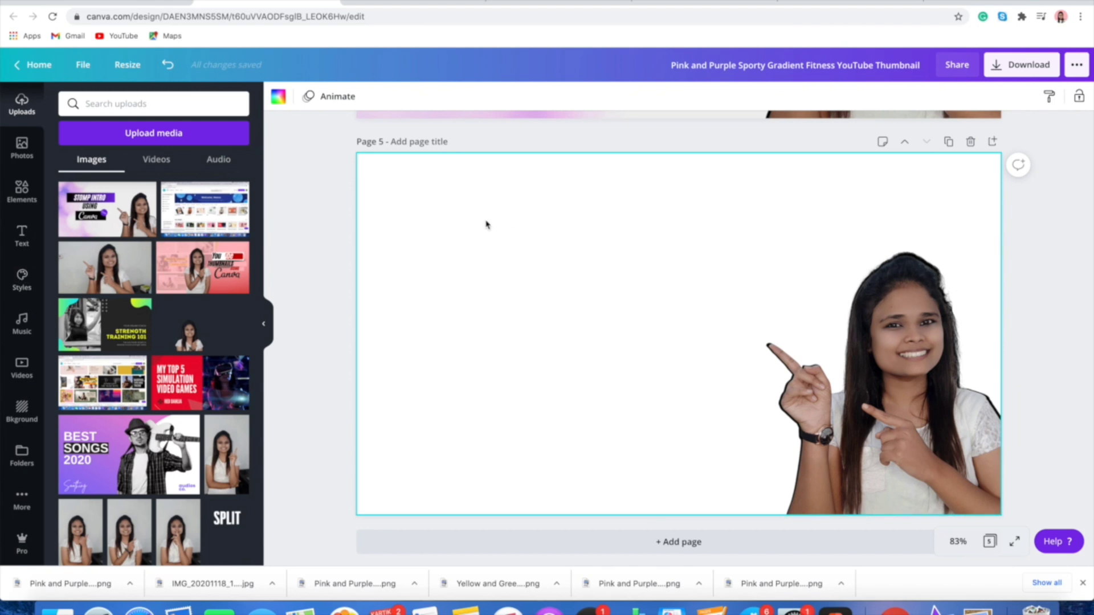
- Set the pink-purple bokeh photo from Recently used as page 5's background
{"action": "left_click", "coordinate": [19, 153]}
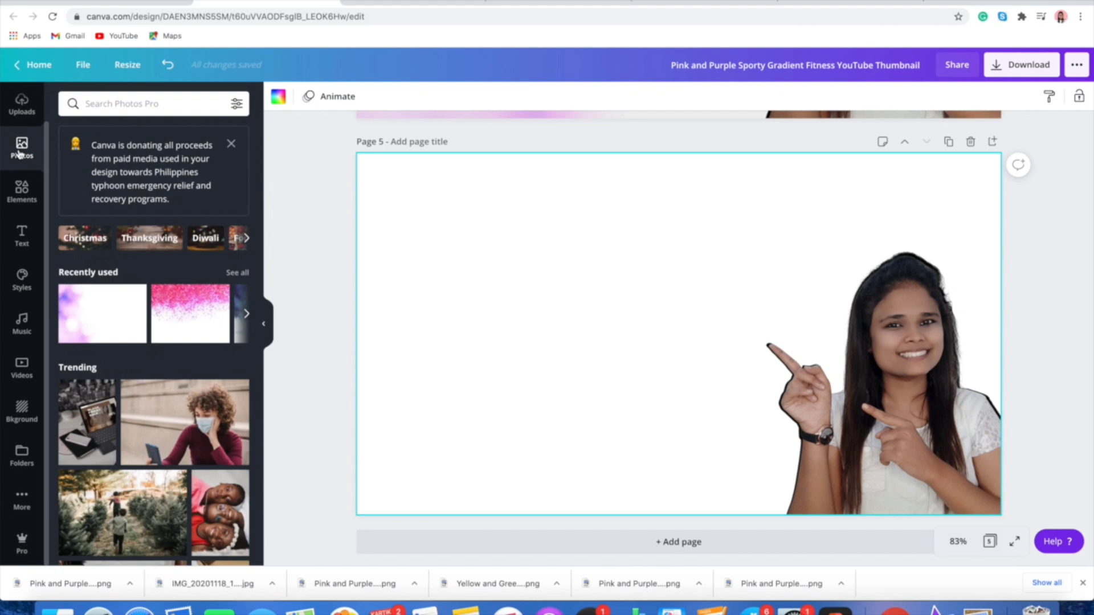
{"action": "mouse_move", "coordinate": [120, 303]}
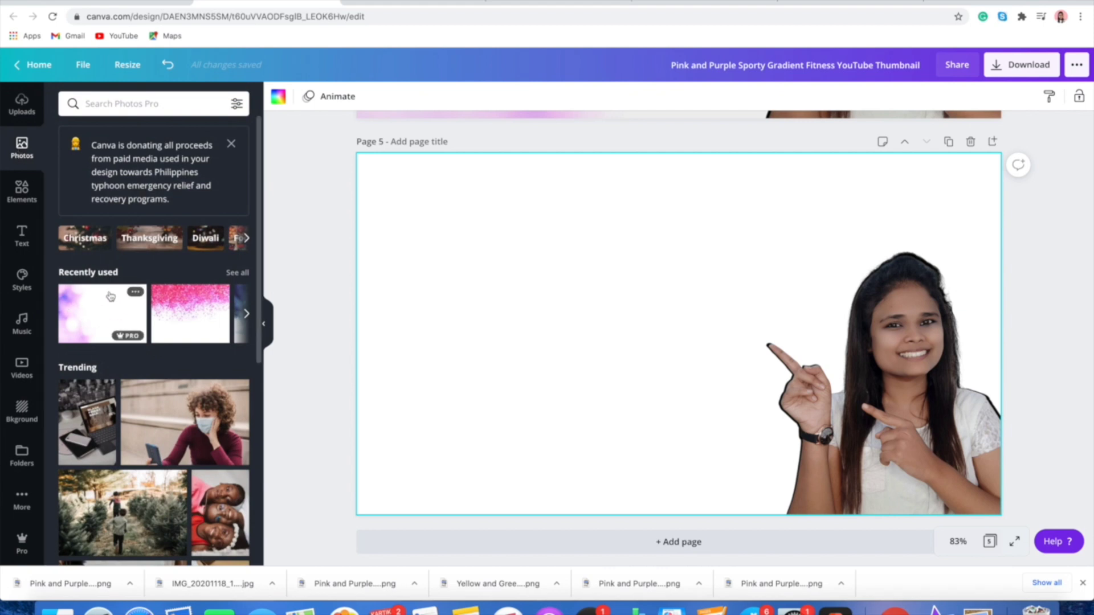
{"action": "left_click", "coordinate": [93, 325]}
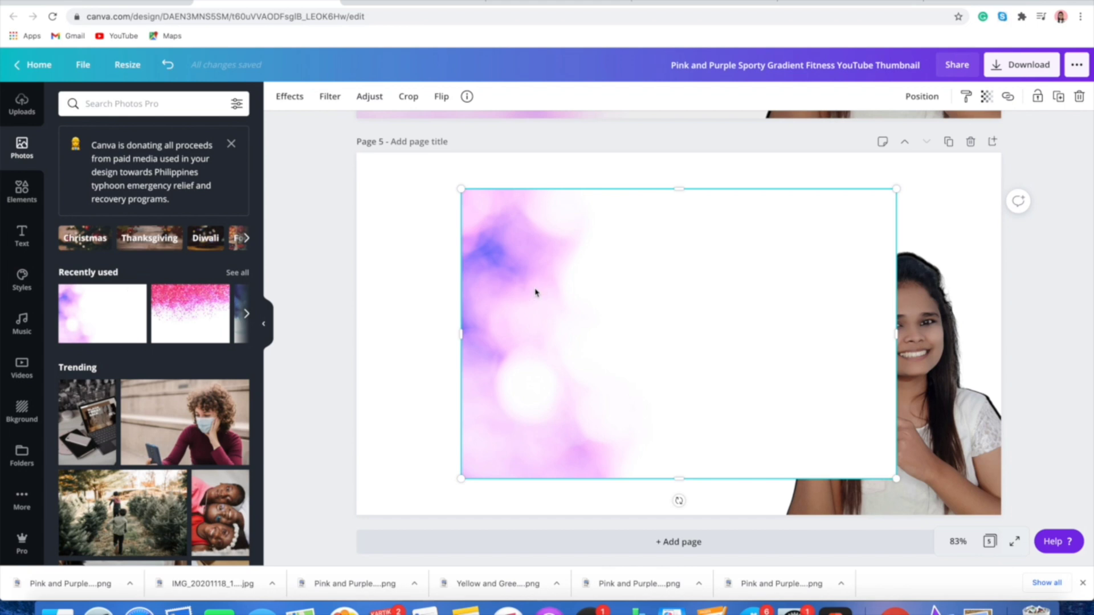
{"action": "right_click", "coordinate": [596, 320]}
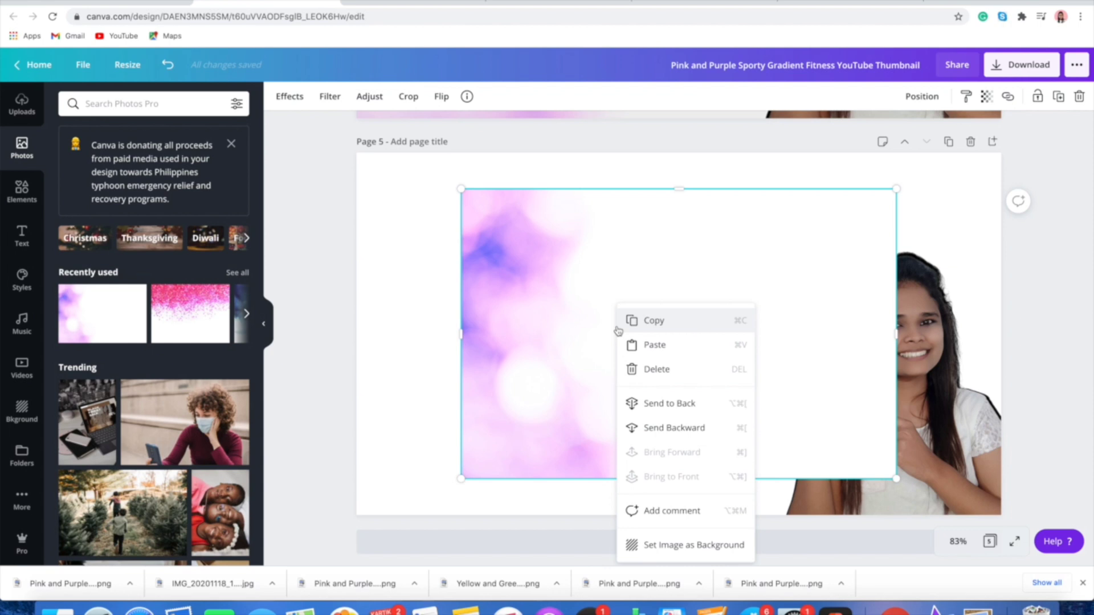
{"action": "left_click", "coordinate": [678, 546]}
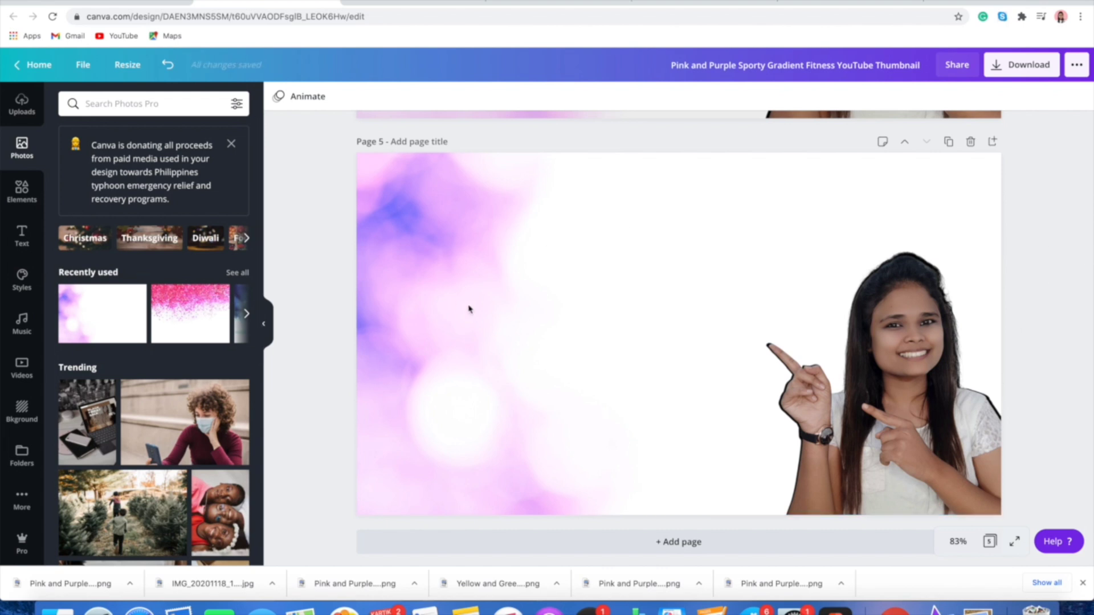
- Add the YOUR PARAGRAPH TEXT box, move it up-left, and put YOUR on its own line
{"action": "type", "text": "YOUR PARAGRAPH TEXT"}
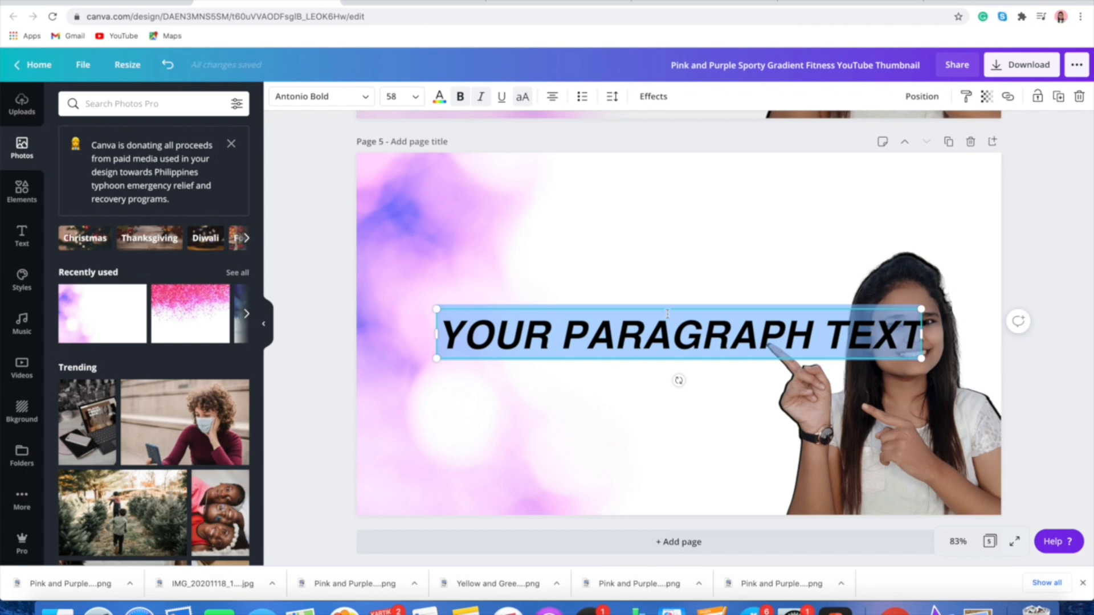
{"action": "left_click", "coordinate": [677, 246]}
{"action": "left_click", "coordinate": [581, 326]}
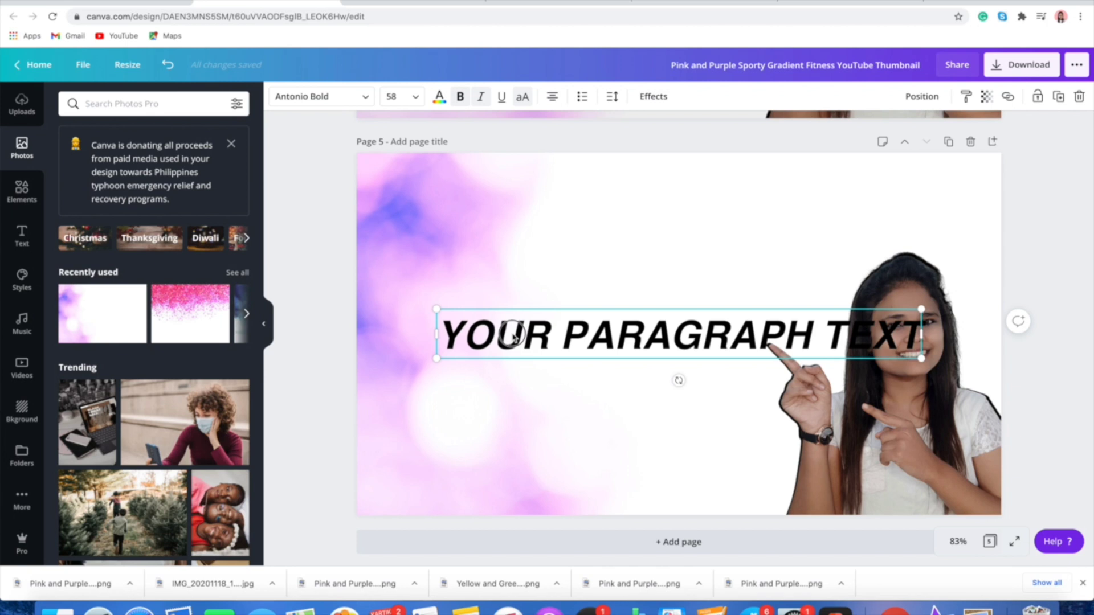
{"action": "left_click_drag", "start_coordinate": [517, 334], "coordinate": [479, 261]}
{"action": "left_click", "coordinate": [512, 260]}
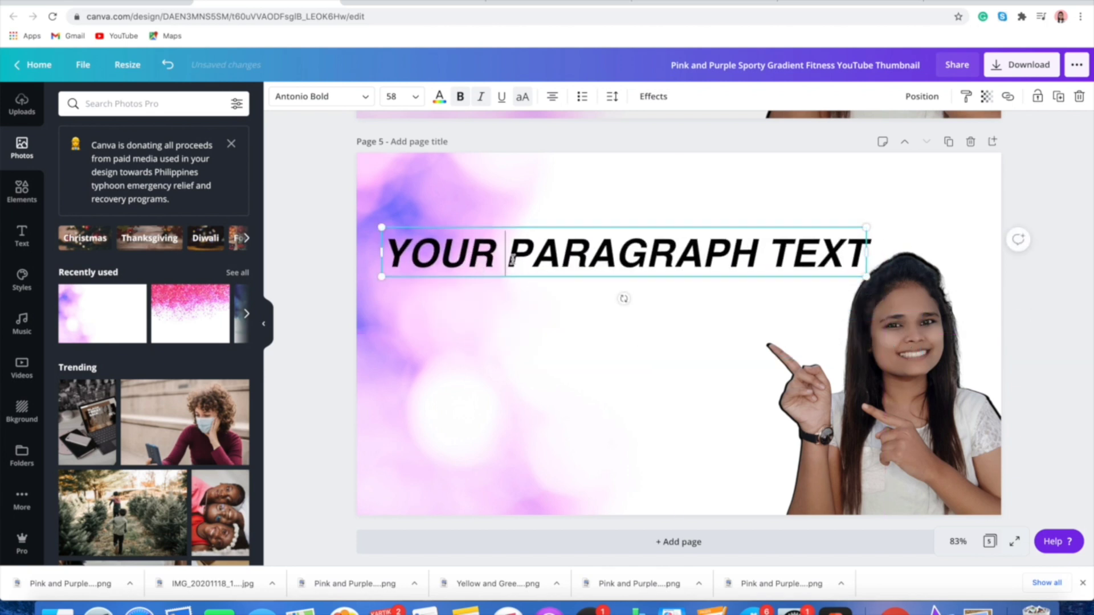
{"action": "key", "text": "Return"}
- Put TEXT on its own third line and reposition the text box beside the woman
{"action": "left_click", "coordinate": [717, 199]}
{"action": "left_click", "coordinate": [639, 294]}
{"action": "left_click_drag", "start_coordinate": [639, 294], "coordinate": [589, 347]}
{"action": "left_click", "coordinate": [661, 353]}
{"action": "key", "text": "Return"}
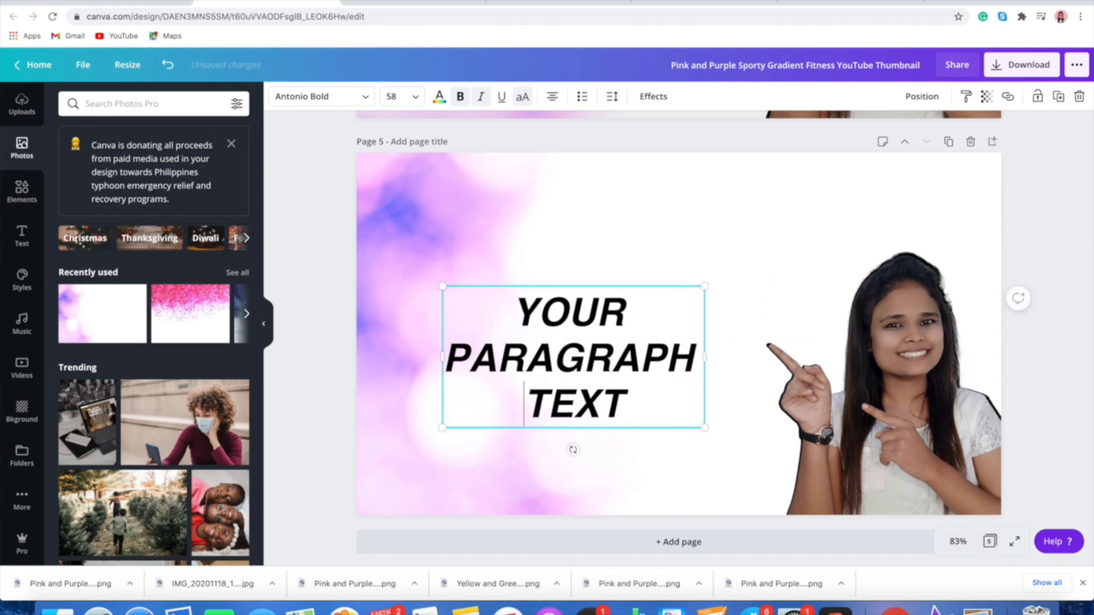
{"action": "left_click", "coordinate": [647, 243]}
{"action": "left_click", "coordinate": [554, 340]}
{"action": "left_click_drag", "start_coordinate": [554, 340], "coordinate": [559, 317]}
{"action": "left_click", "coordinate": [377, 255]}
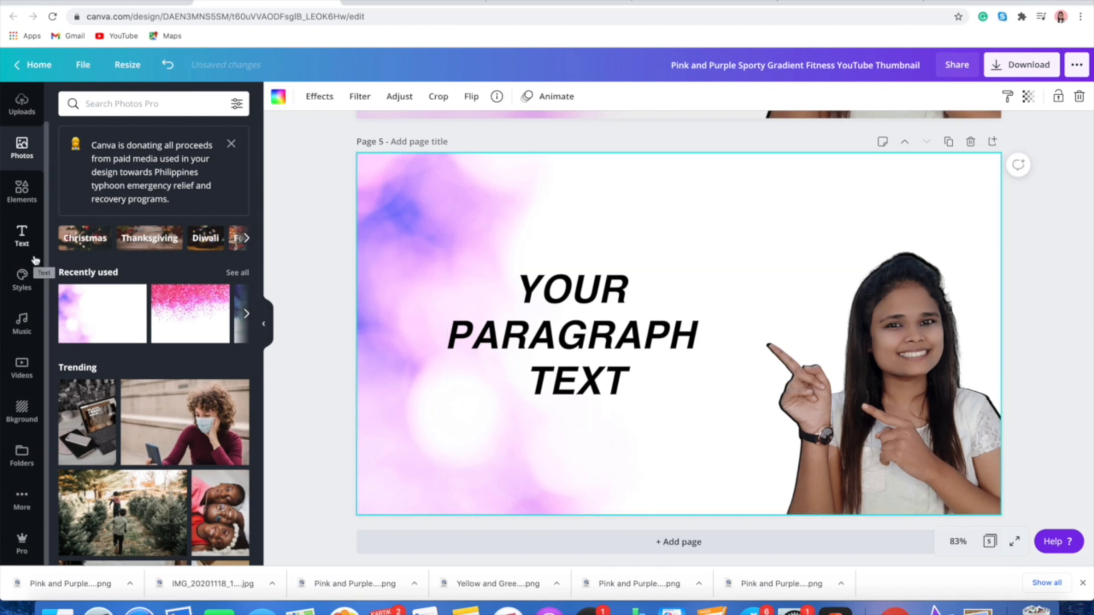
- Add a gradient square from Elements and crop it to a thin strip
{"action": "left_click", "coordinate": [21, 191]}
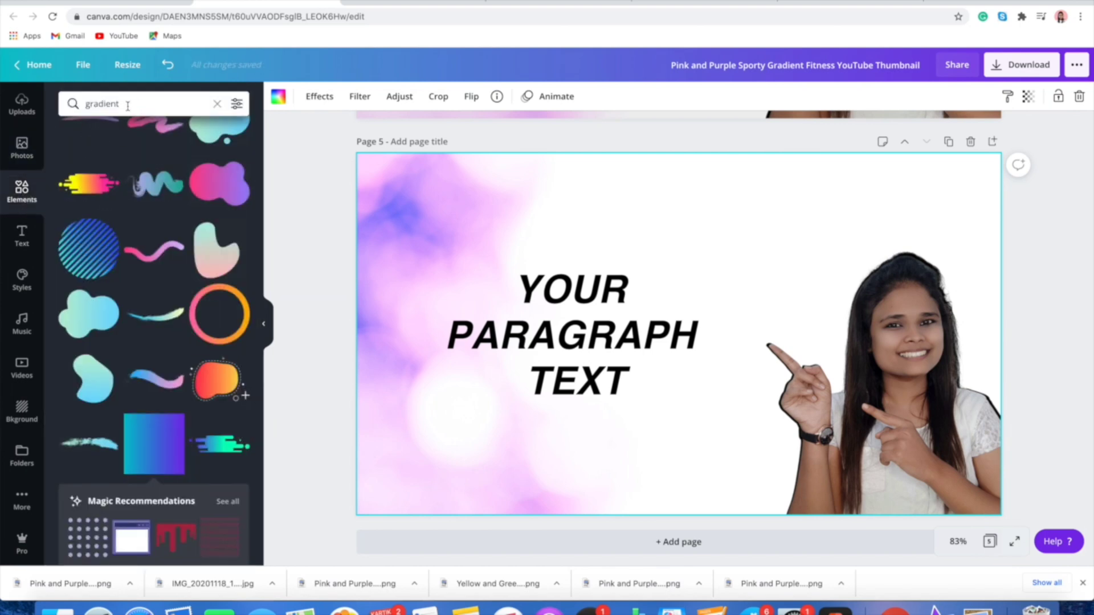
{"action": "left_click", "coordinate": [165, 440]}
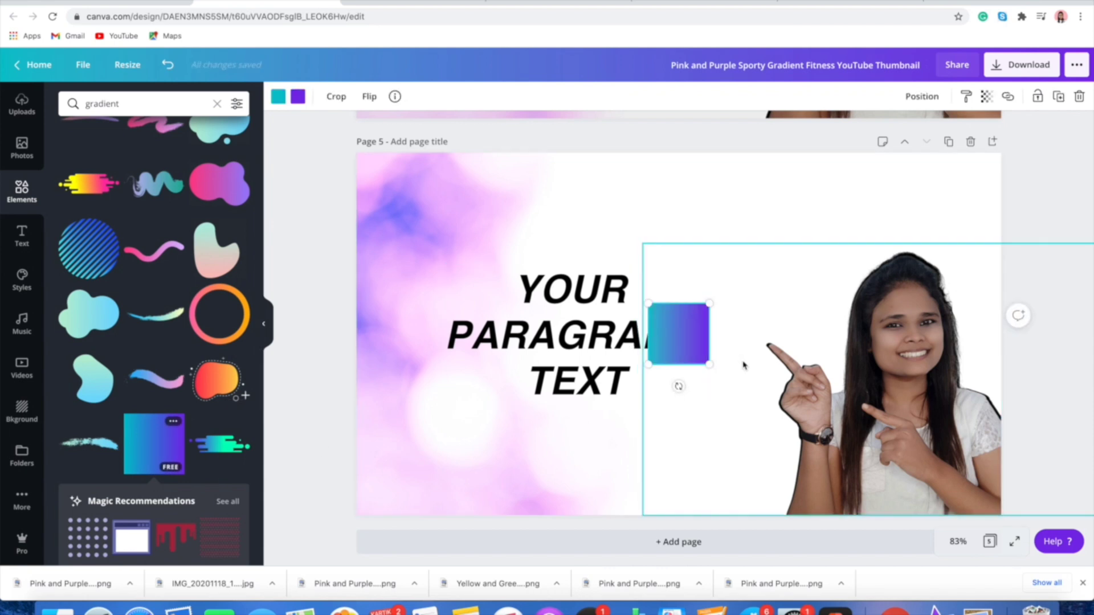
{"action": "left_click", "coordinate": [336, 96]}
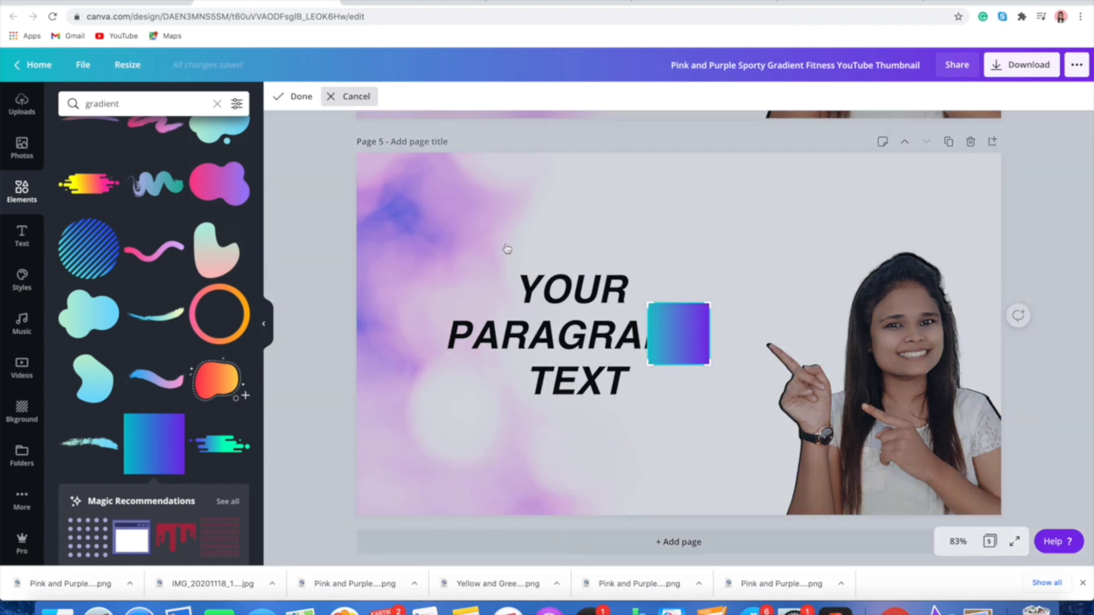
{"action": "left_click_drag", "start_coordinate": [708, 317], "coordinate": [715, 346]}
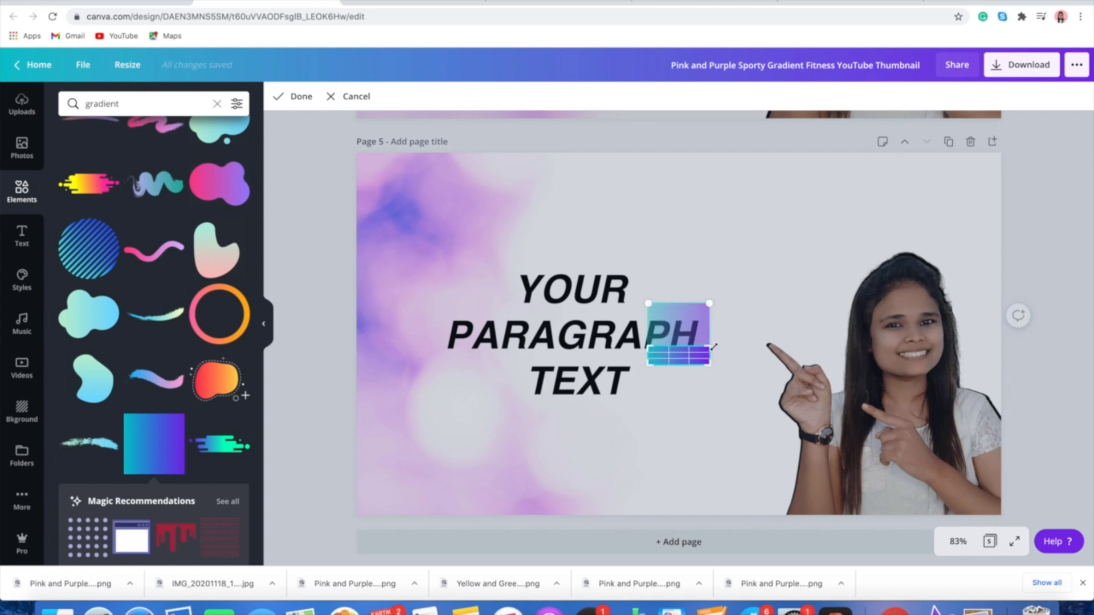
{"action": "left_click", "coordinate": [742, 314]}
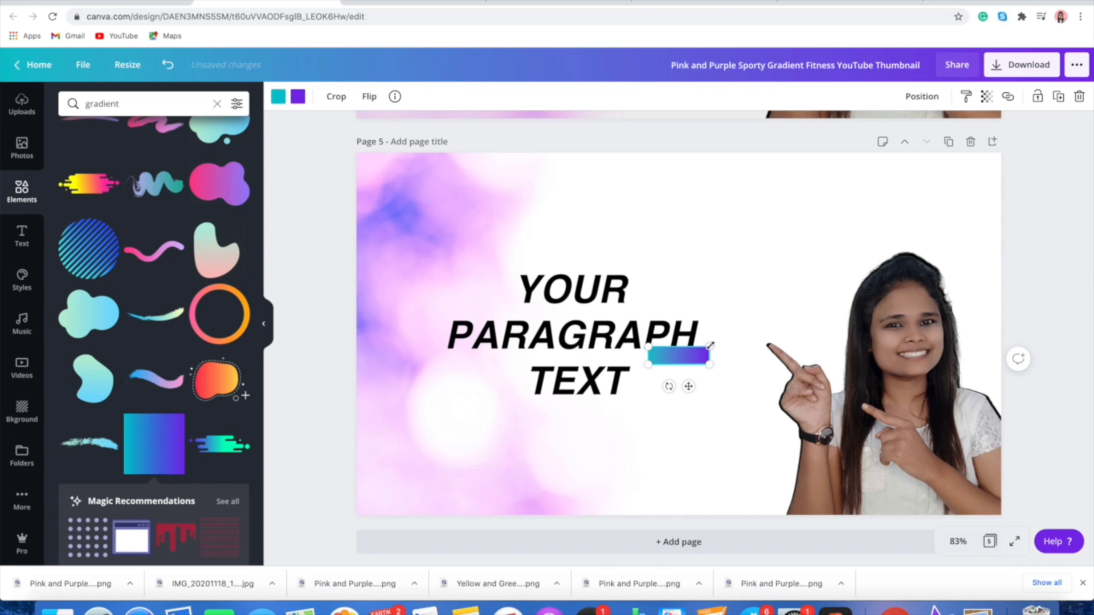
- Stretch the gradient bar across PARAGRAPH, trim it to one line's height, and send it backward
{"action": "left_click_drag", "start_coordinate": [760, 320], "coordinate": [923, 257]}
{"action": "left_click_drag", "start_coordinate": [732, 330], "coordinate": [539, 322]}
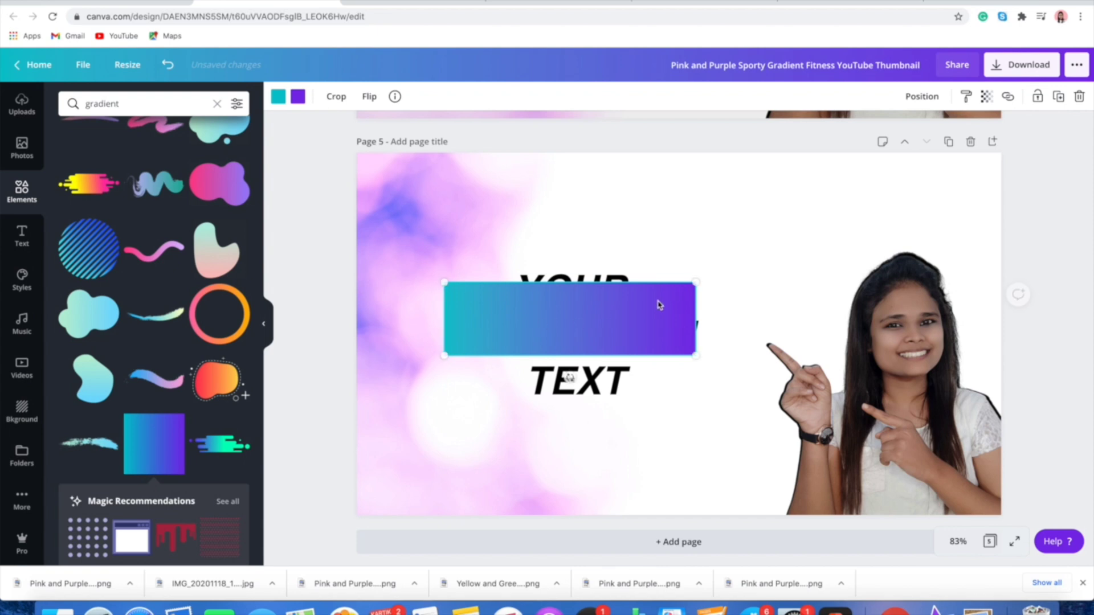
{"action": "left_click_drag", "start_coordinate": [693, 275], "coordinate": [715, 271]}
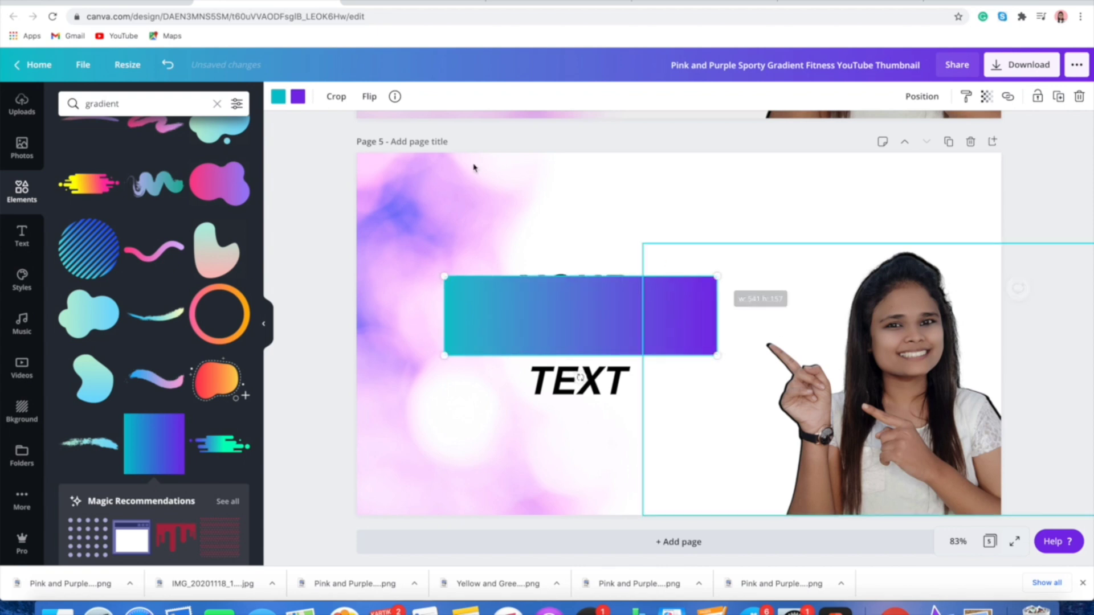
{"action": "left_click", "coordinate": [336, 97]}
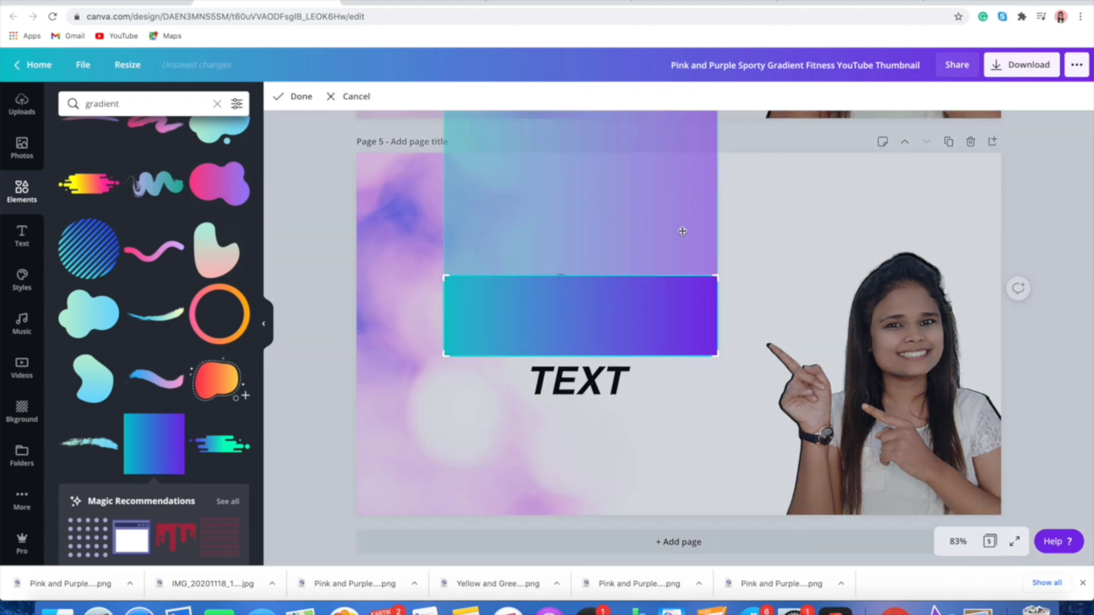
{"action": "left_click_drag", "start_coordinate": [717, 274], "coordinate": [714, 310]}
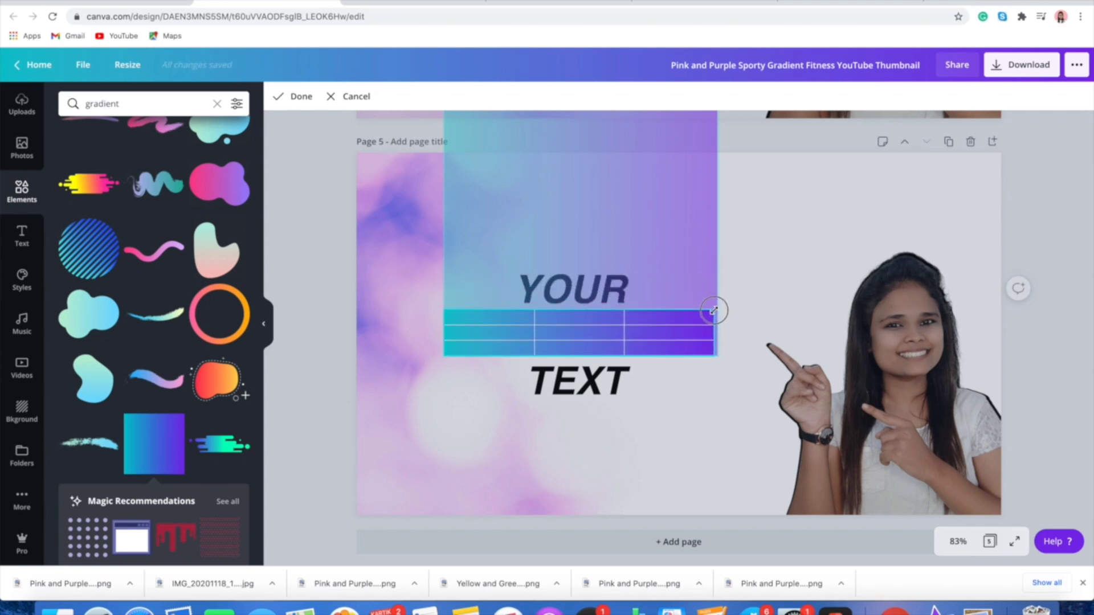
{"action": "left_click", "coordinate": [785, 258]}
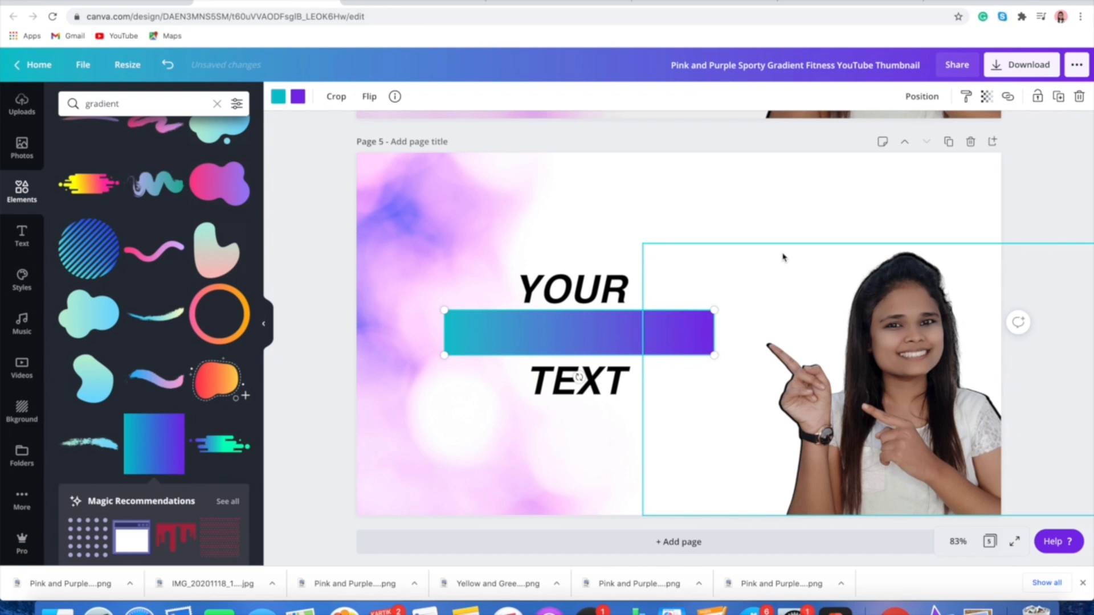
{"action": "left_click", "coordinate": [917, 96]}
{"action": "left_click", "coordinate": [887, 133]}
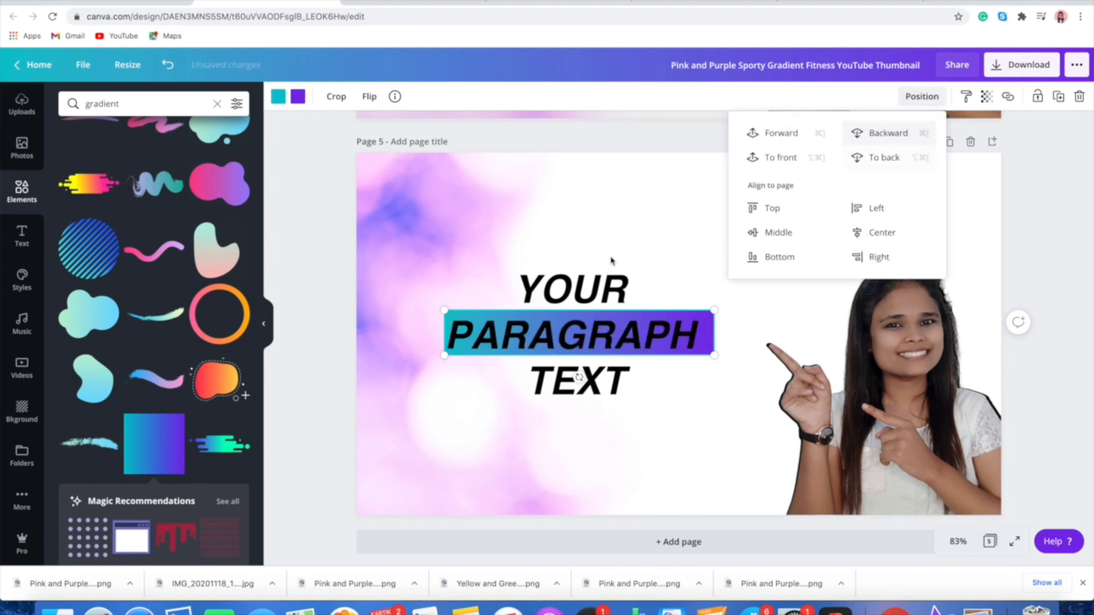
{"action": "left_click", "coordinate": [325, 323]}
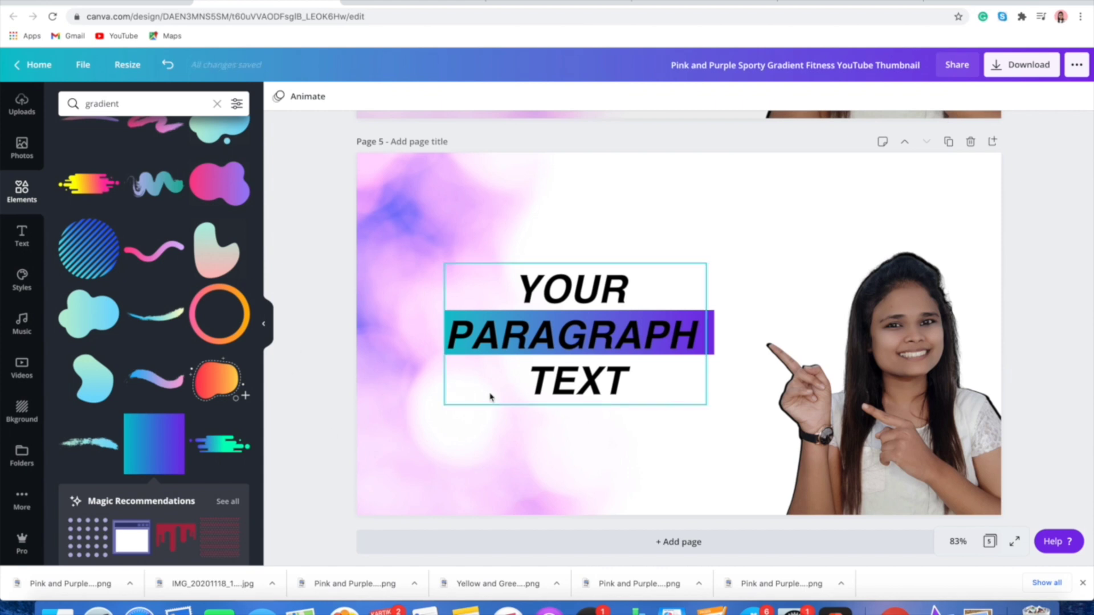
{"action": "scroll", "coordinate": [535, 237], "scroll_direction": "up", "scroll_amount": 7}
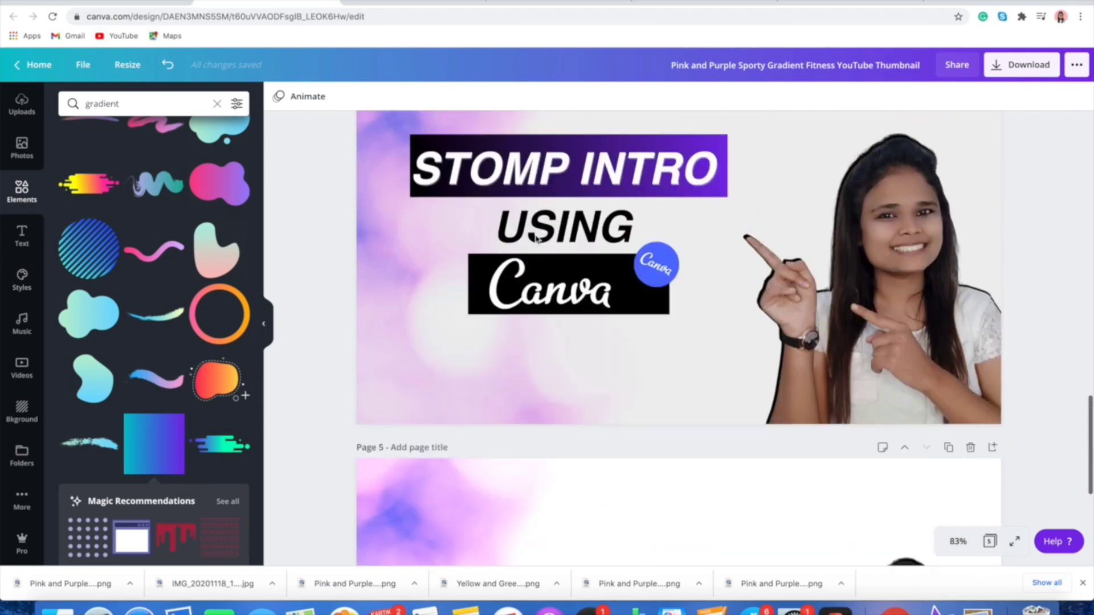
{"action": "scroll", "coordinate": [536, 240], "scroll_direction": "down", "scroll_amount": 2}
{"action": "scroll", "coordinate": [536, 238], "scroll_direction": "down", "scroll_amount": 2}
{"action": "scroll", "coordinate": [536, 238], "scroll_direction": "up", "scroll_amount": 3}
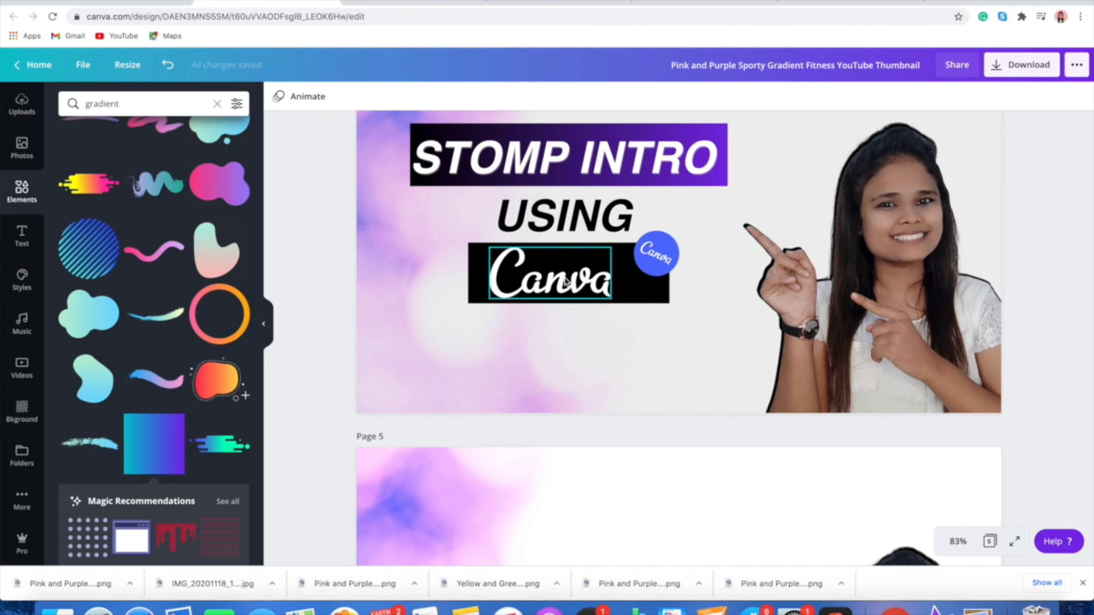
{"action": "scroll", "coordinate": [566, 282], "scroll_direction": "down", "scroll_amount": 5}
{"action": "scroll", "coordinate": [565, 282], "scroll_direction": "down", "scroll_amount": 1}
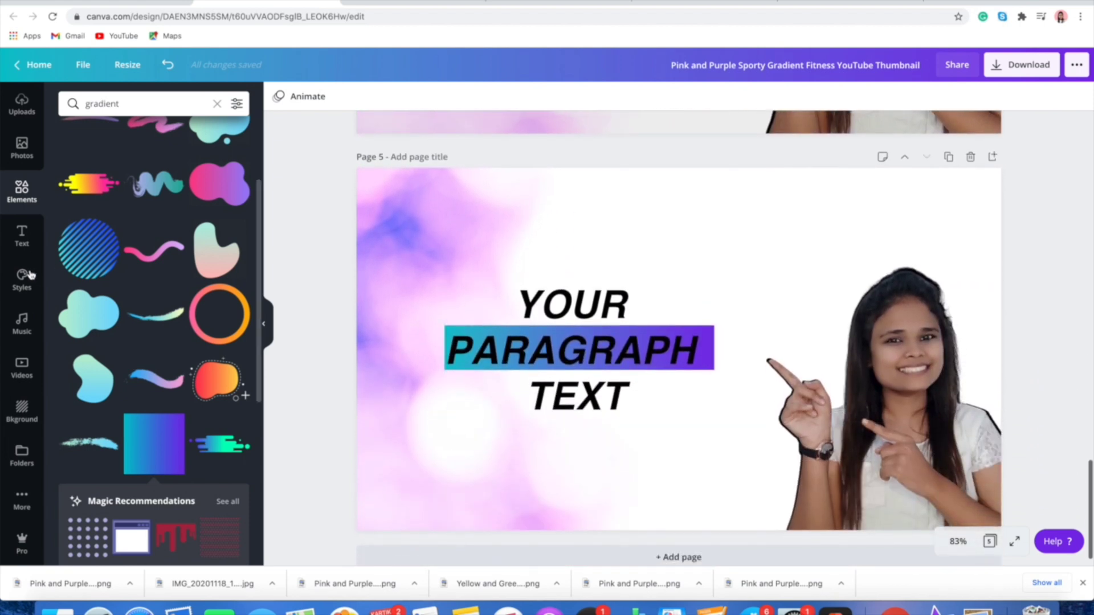
- Search Elements for 'canva' and add the white Canva script logo
{"action": "left_click", "coordinate": [217, 104]}
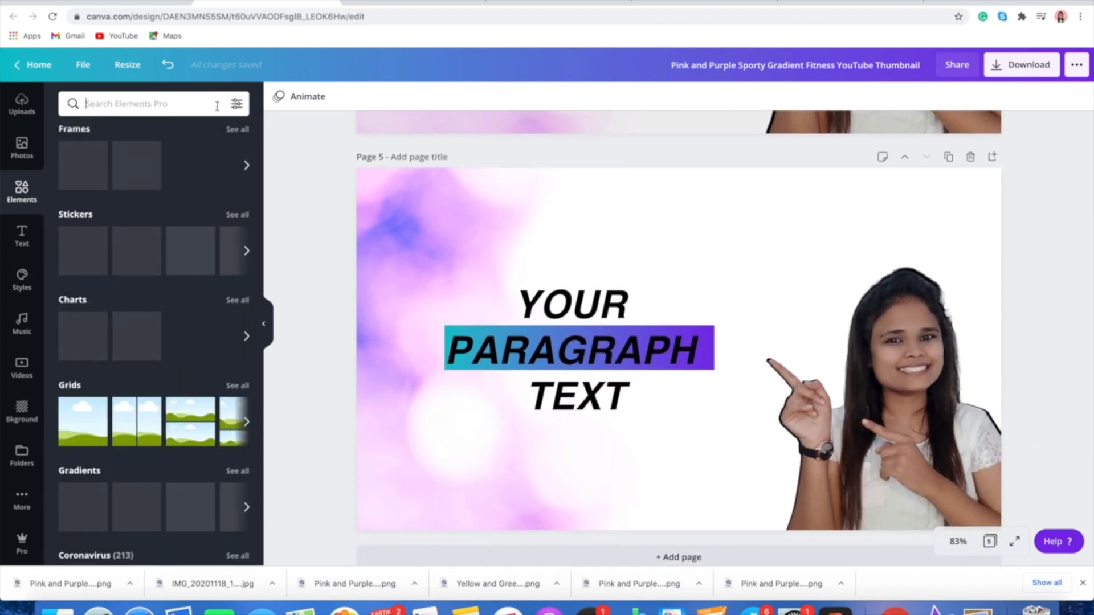
{"action": "type", "text": "canva"}
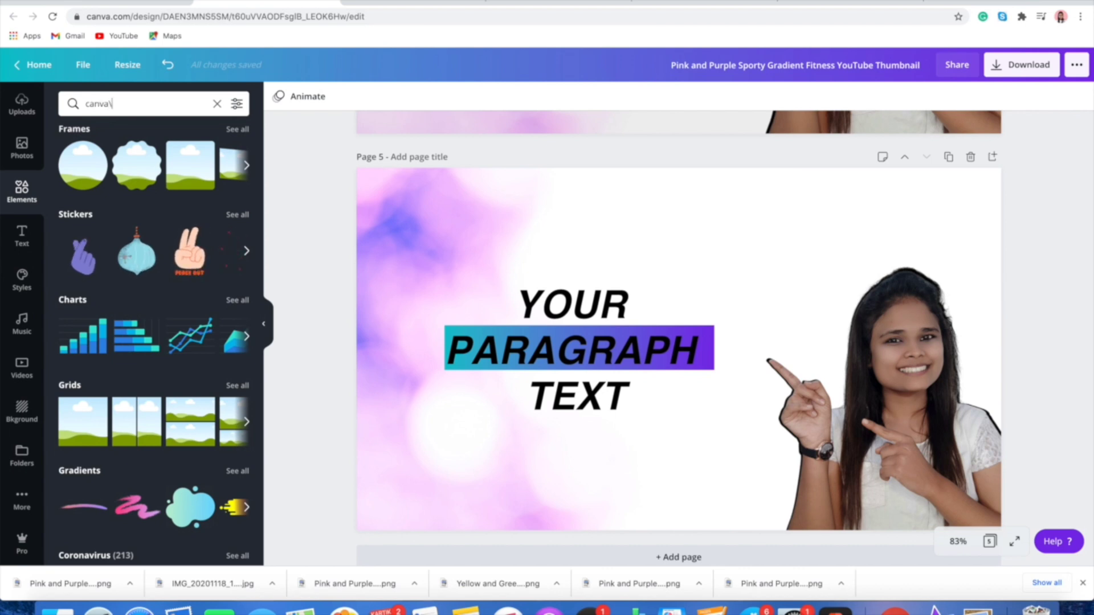
{"action": "type", "text": "\\"}
{"action": "key", "text": "Return"}
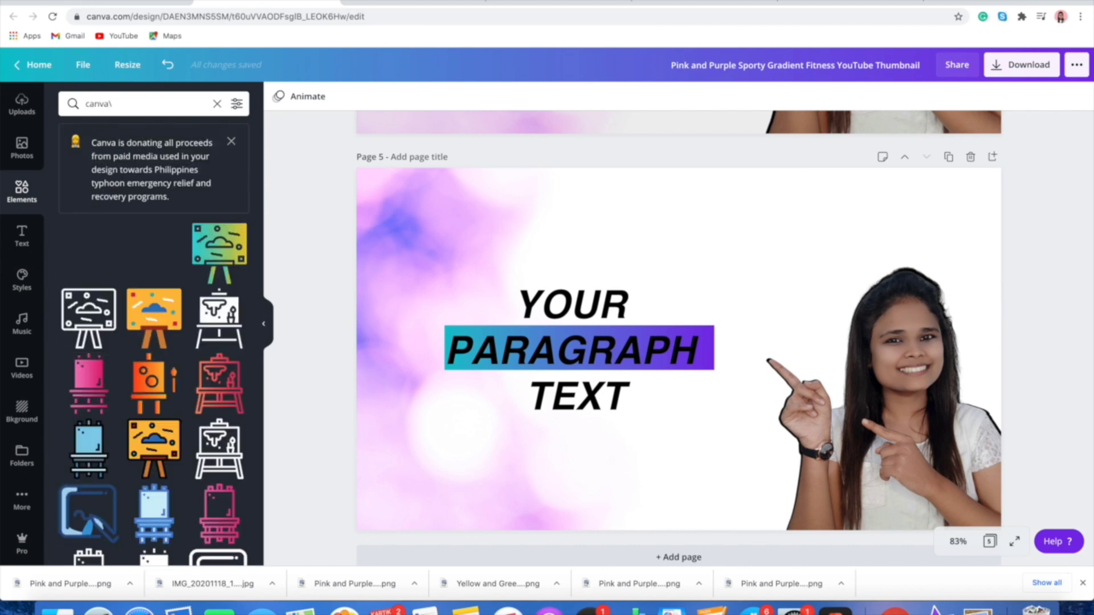
{"action": "left_click", "coordinate": [120, 111]}
{"action": "key", "text": "BackSpace"}
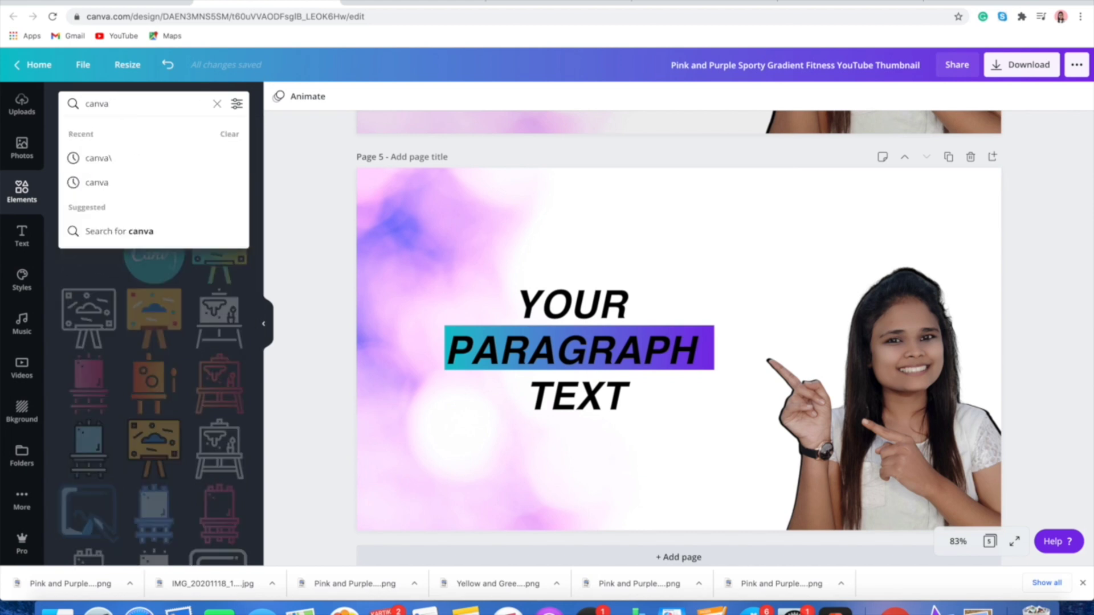
{"action": "key", "text": "Return"}
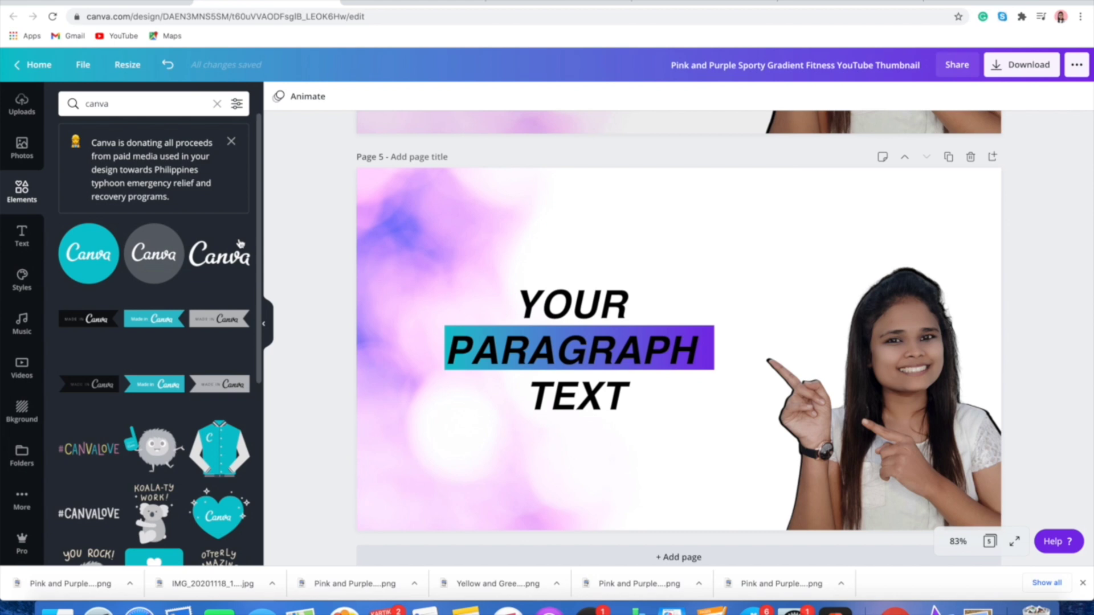
{"action": "left_click", "coordinate": [240, 244]}
- Place the Canva logo below TEXT and recolour it purple
{"action": "left_click_drag", "start_coordinate": [693, 359], "coordinate": [582, 451]}
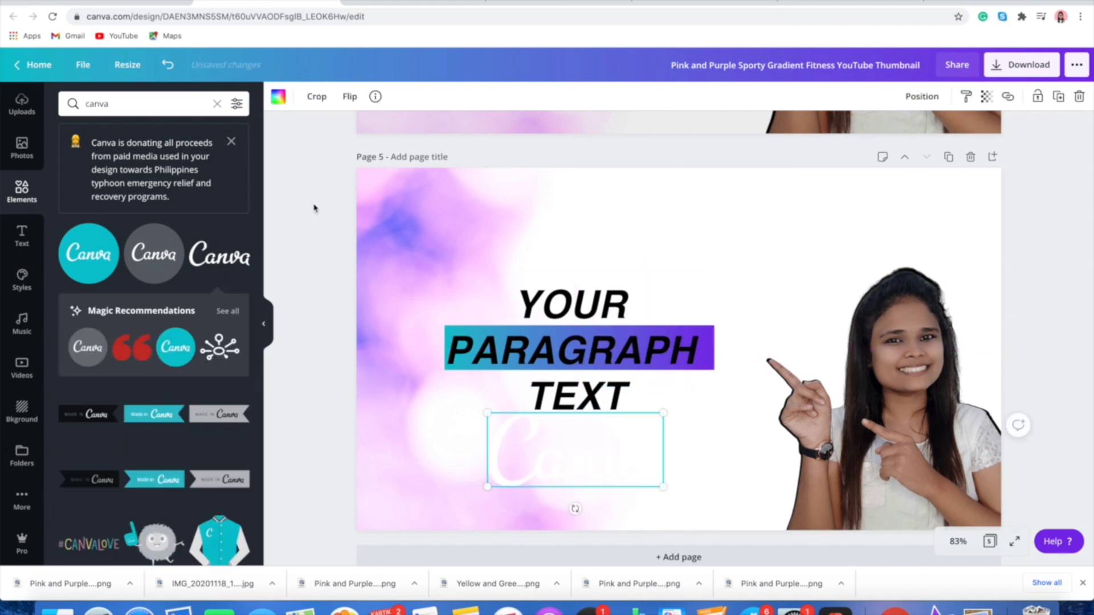
{"action": "left_click", "coordinate": [277, 97]}
{"action": "left_click", "coordinate": [244, 217]}
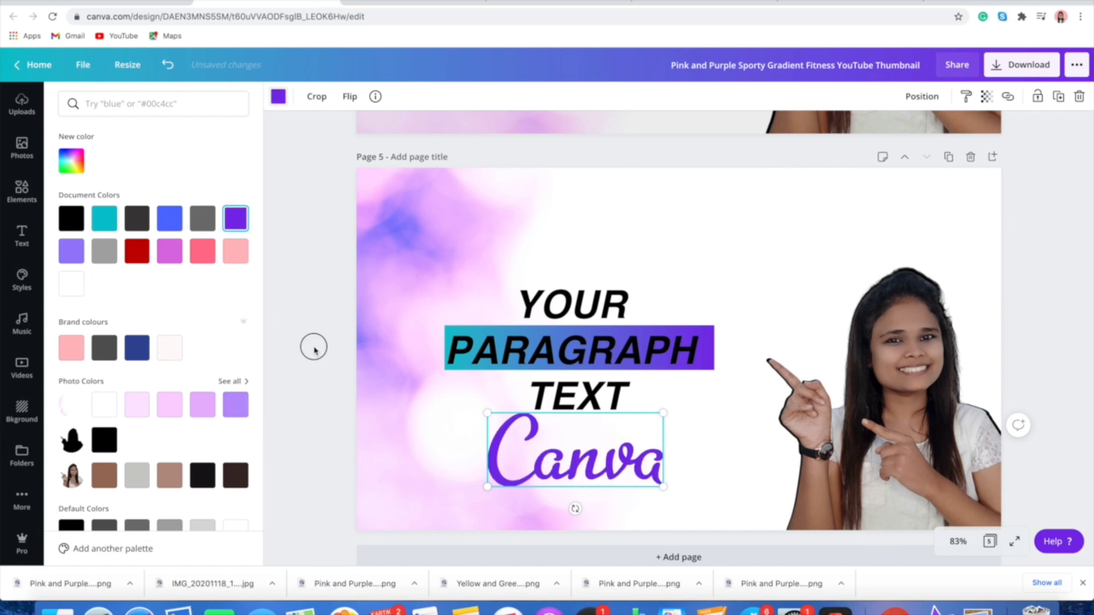
{"action": "left_click", "coordinate": [314, 349]}
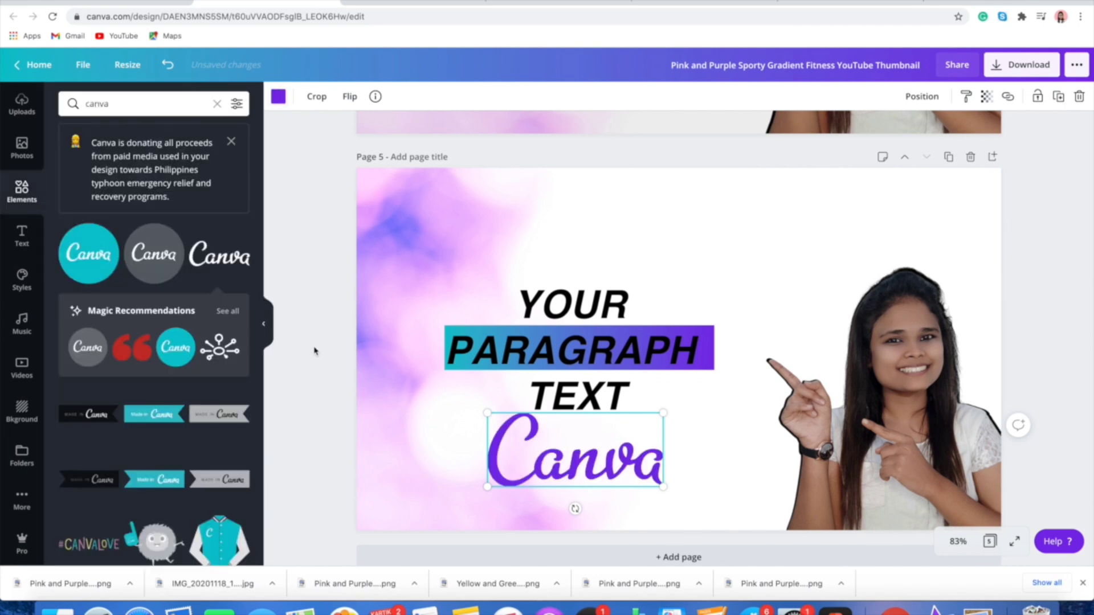
{"action": "left_click", "coordinate": [577, 312]}
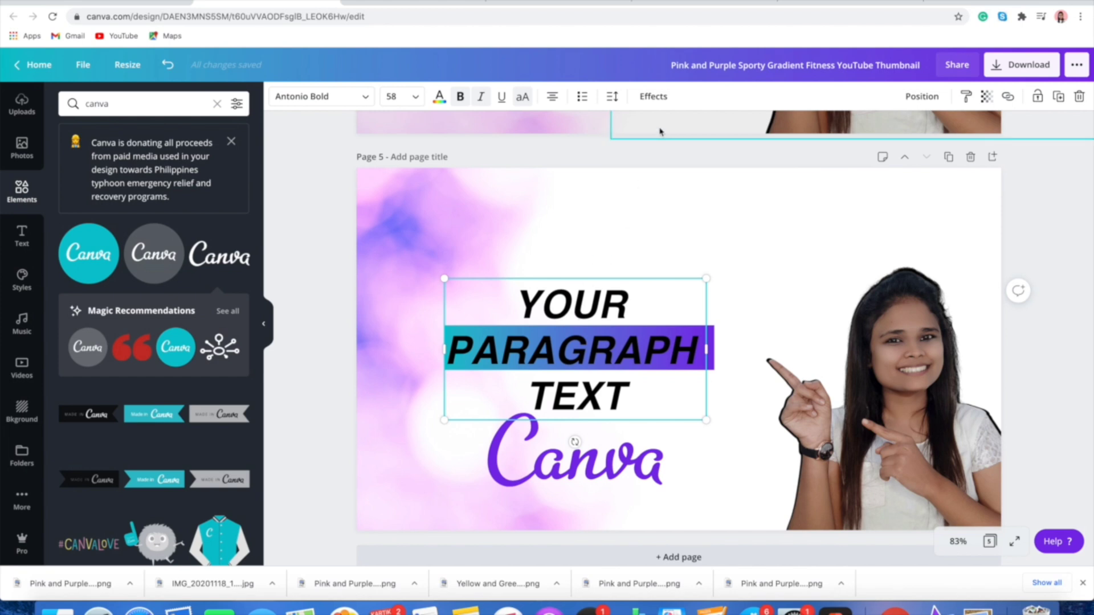
- Give the YOUR PARAGRAPH TEXT heading a Lift effect and delete the purple Canva logo
{"action": "left_click", "coordinate": [653, 97]}
{"action": "left_click", "coordinate": [159, 157]}
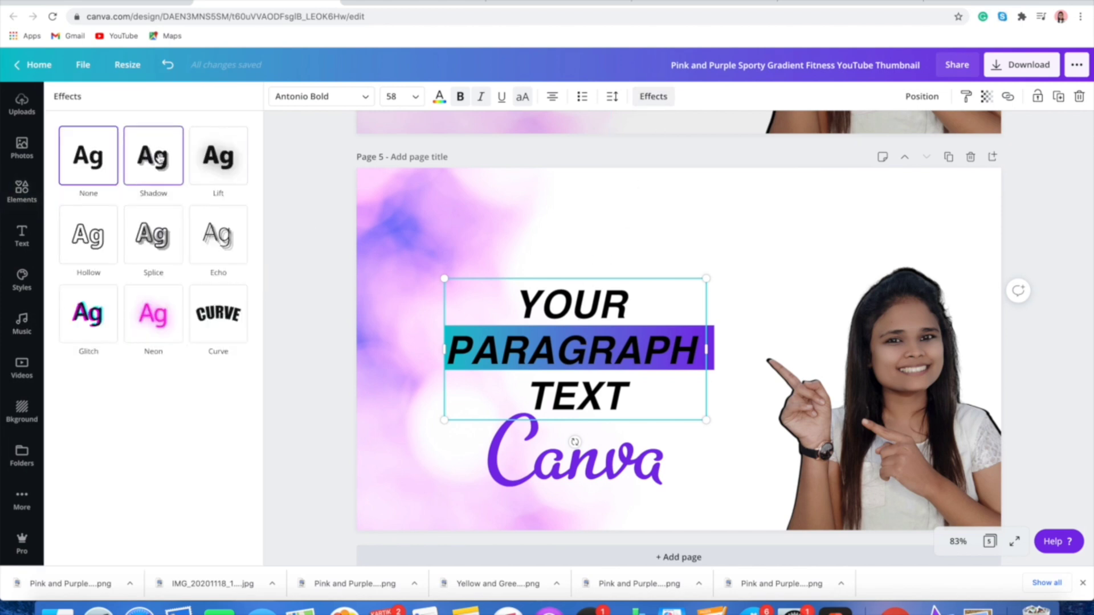
{"action": "left_click", "coordinate": [223, 161]}
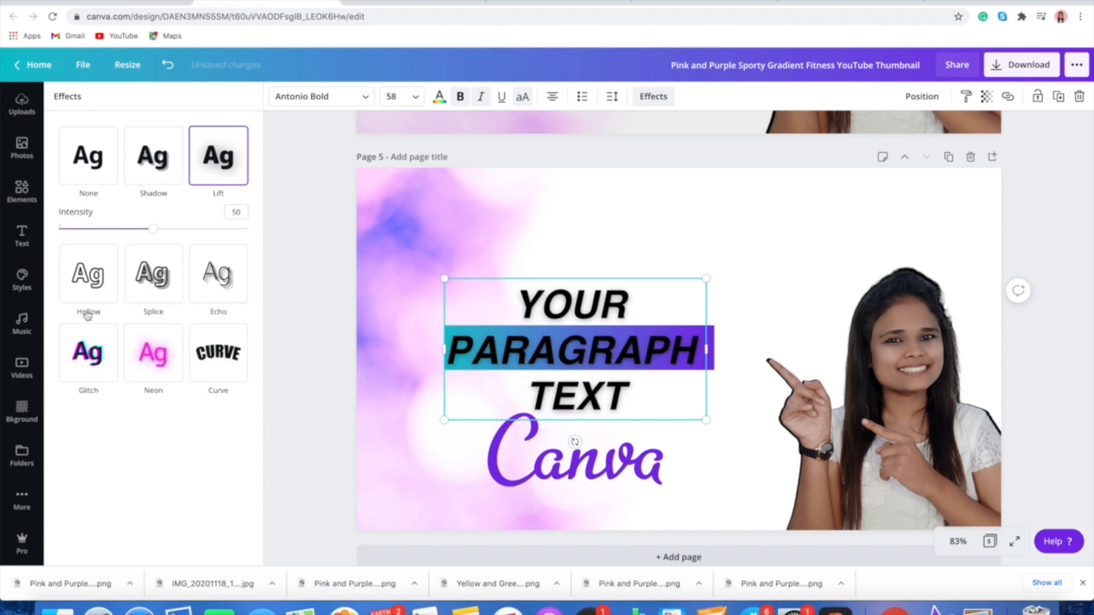
{"action": "key", "text": "Escape"}
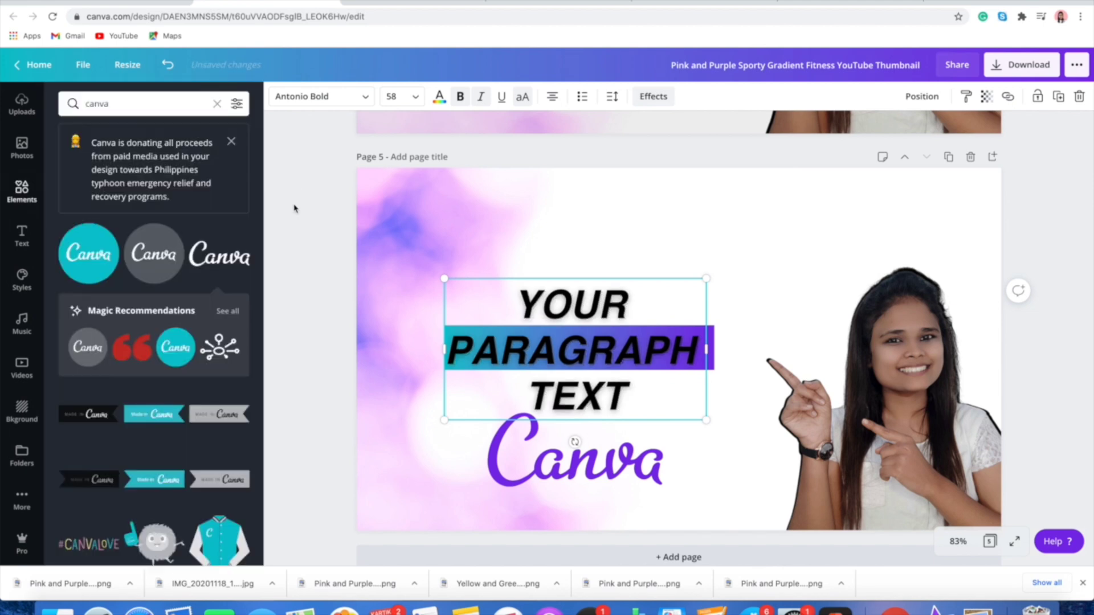
{"action": "left_click", "coordinate": [320, 235]}
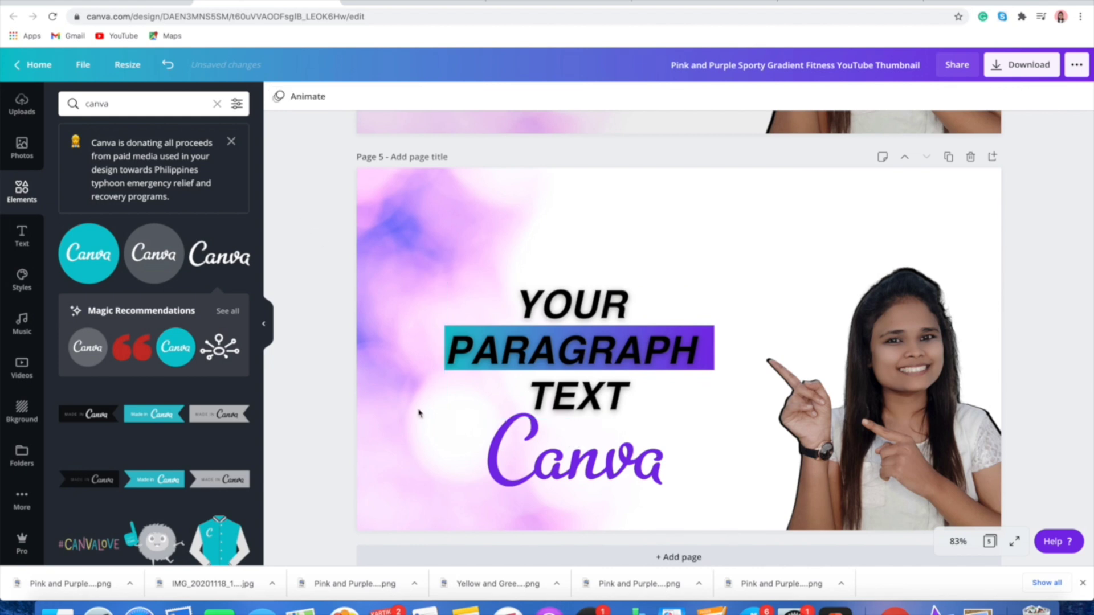
{"action": "left_click", "coordinate": [570, 462]}
{"action": "key", "text": "Delete"}
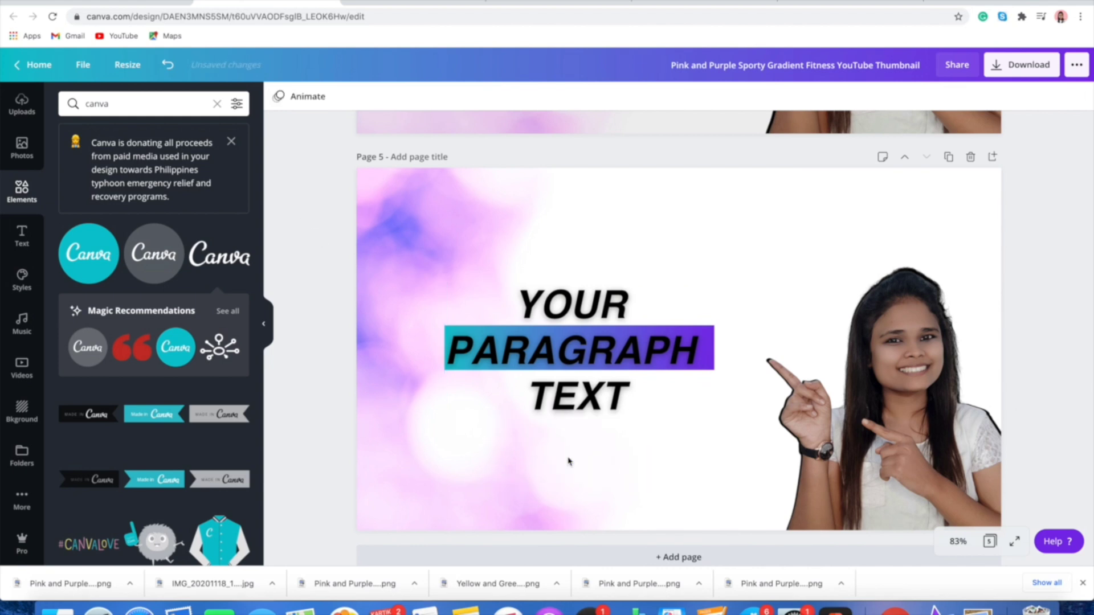